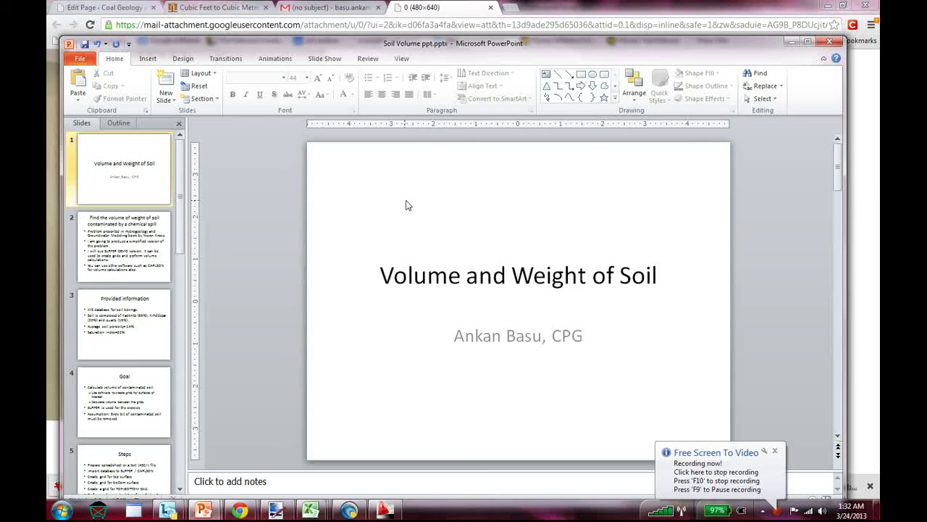
- Scroll the Soil Volume ppt.pptx deck from slide 1 to slide 2
{"action": "scroll", "coordinate": [405, 205], "scroll_direction": "down", "scroll_amount": 1}
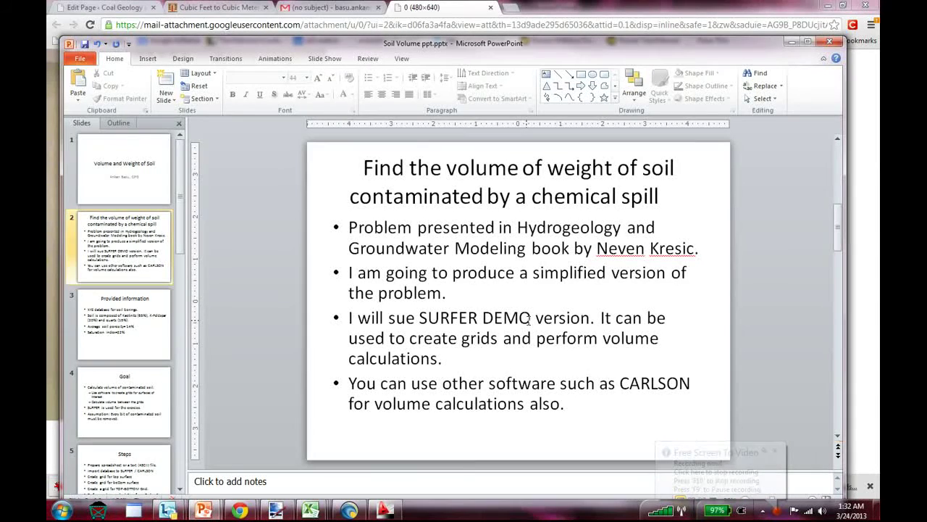
- Replace 'of' with 'and' in slide 2's title so it reads 'volume and weight'
{"action": "left_click", "coordinate": [542, 163]}
{"action": "key", "text": "BackSpace"}
{"action": "key", "text": "BackSpace"}
{"action": "key", "text": "BackSpace"}
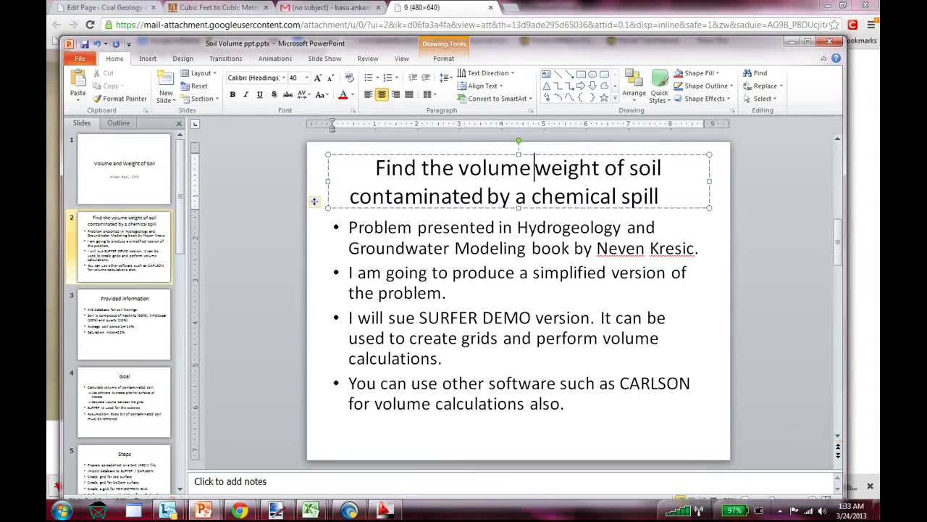
{"action": "type", "text": "and"}
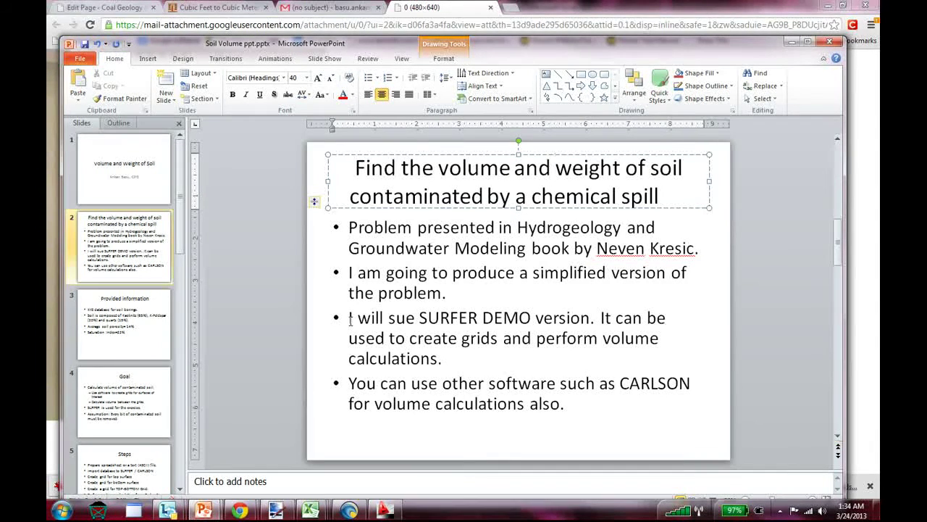
- Click into slide 2's bullet text, then scroll on to slide 3, 'Provided information'
{"action": "left_click", "coordinate": [456, 350]}
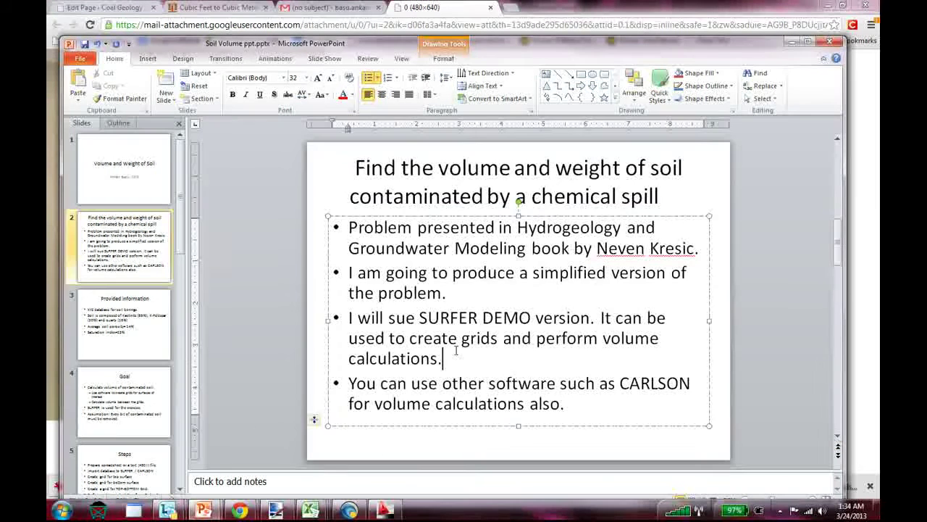
{"action": "scroll", "coordinate": [456, 352], "scroll_direction": "down", "scroll_amount": 1}
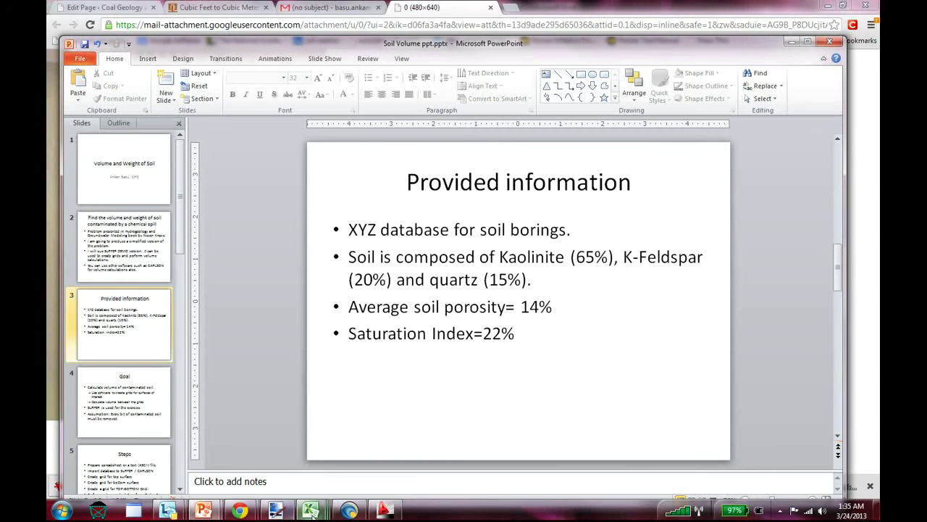
- Bring the Carlson_formatted_Soil Volume XYZ.csv workbook to the front in Excel
{"action": "mouse_move", "coordinate": [310, 510]}
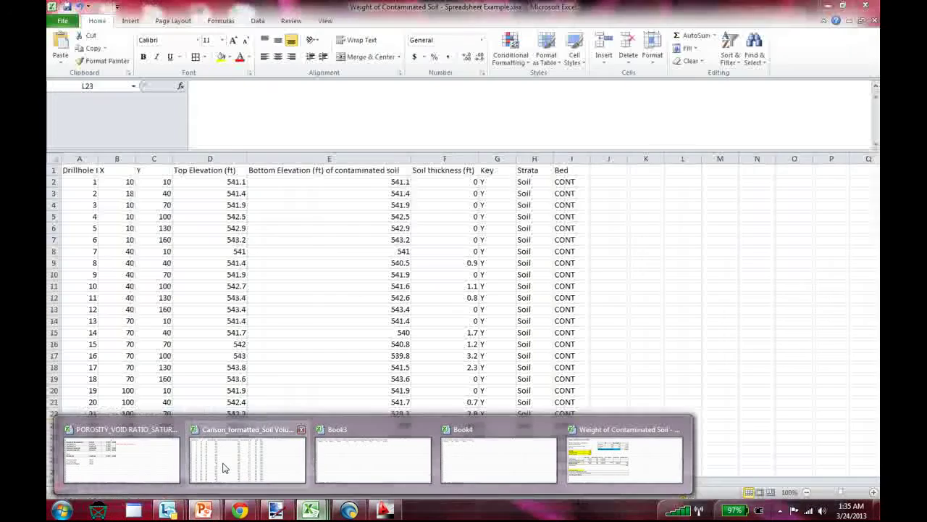
{"action": "left_click", "coordinate": [218, 470]}
{"action": "left_click", "coordinate": [311, 510]}
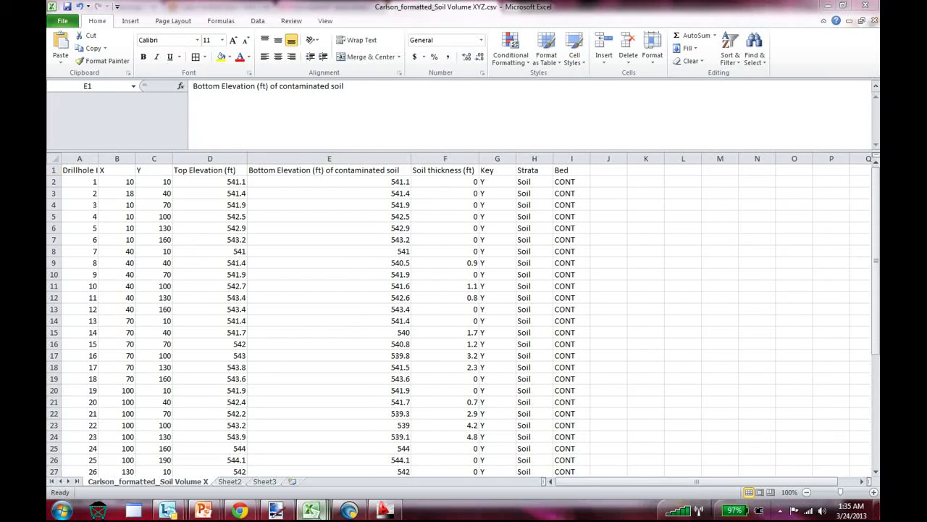
{"action": "left_click", "coordinate": [248, 469]}
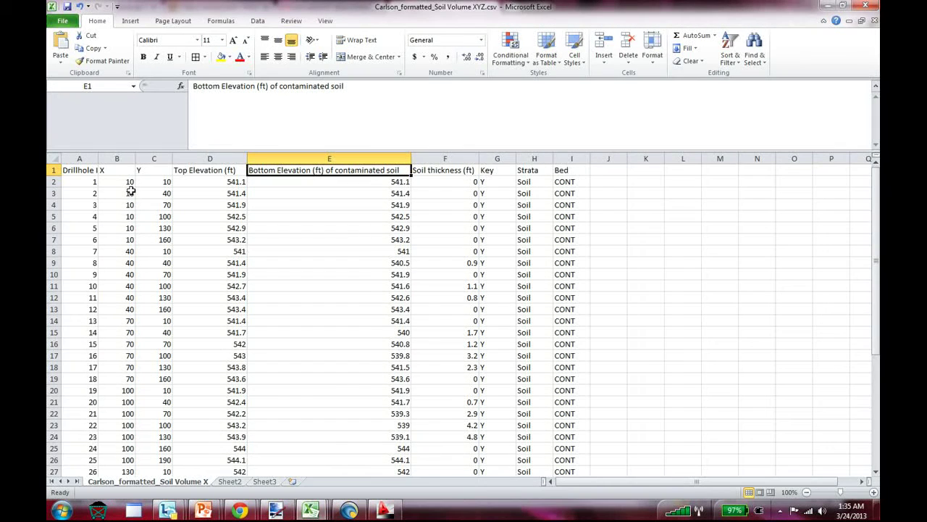
- Select the whole drillhole table A1:I43 and set its font size to 16
{"action": "left_click", "coordinate": [122, 153]}
{"action": "left_click_drag", "start_coordinate": [68, 175], "coordinate": [547, 447]}
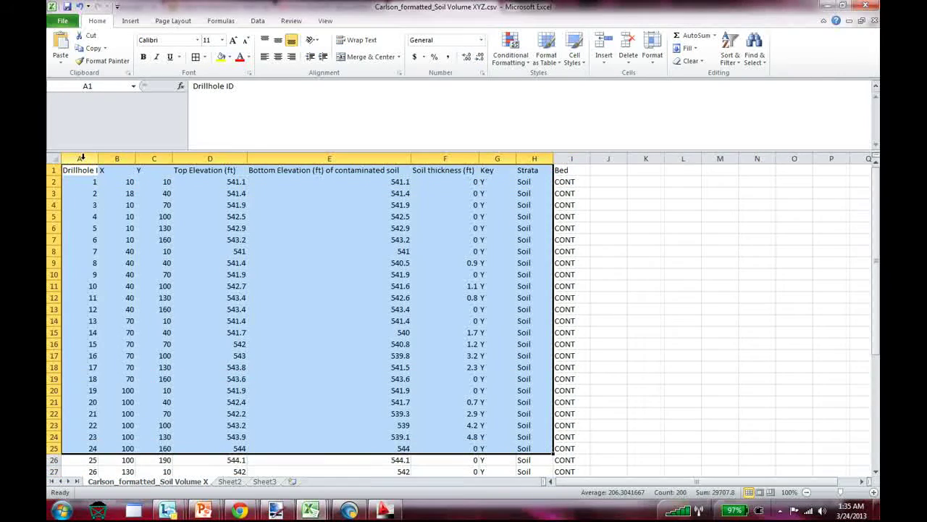
{"action": "key", "text": "ctrl+shift+End"}
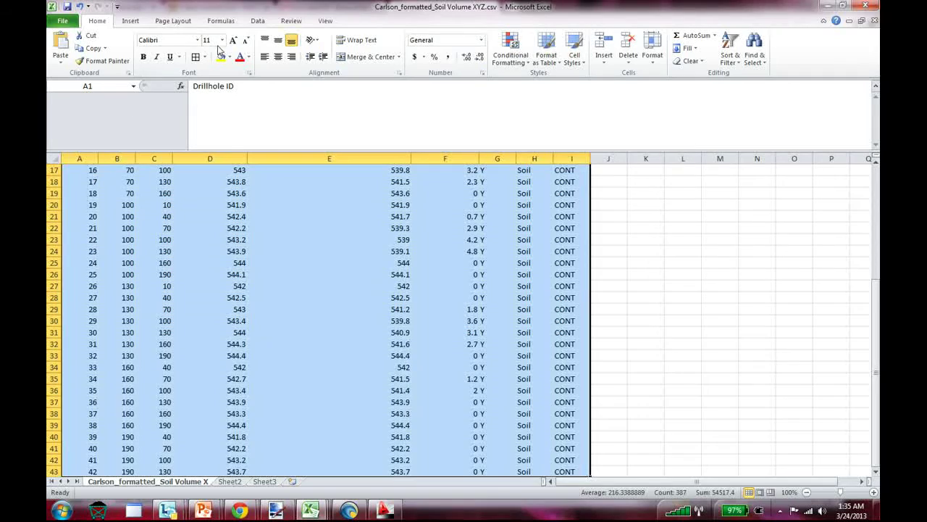
{"action": "left_click", "coordinate": [222, 40]}
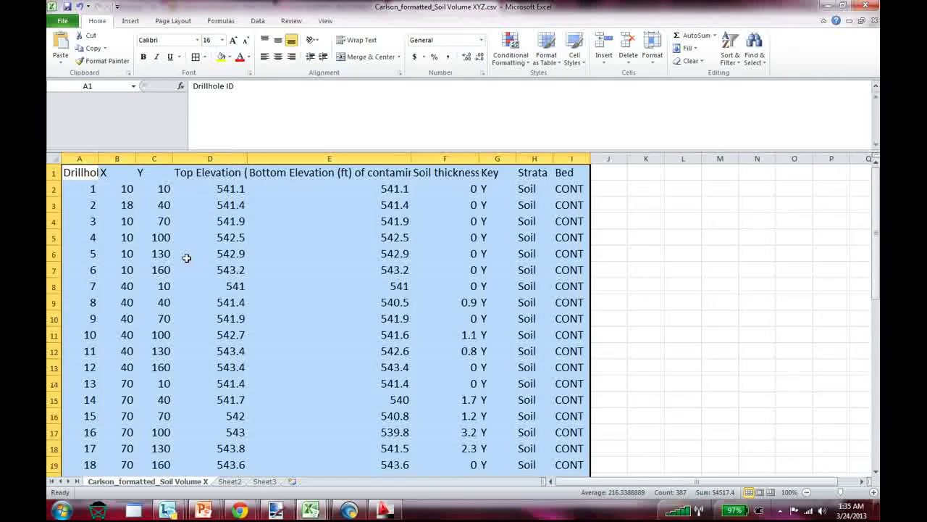
- Review the X, Y, Top Elevation, bottom elevation and Soil thickness (ft) column headers
{"action": "left_click", "coordinate": [122, 174]}
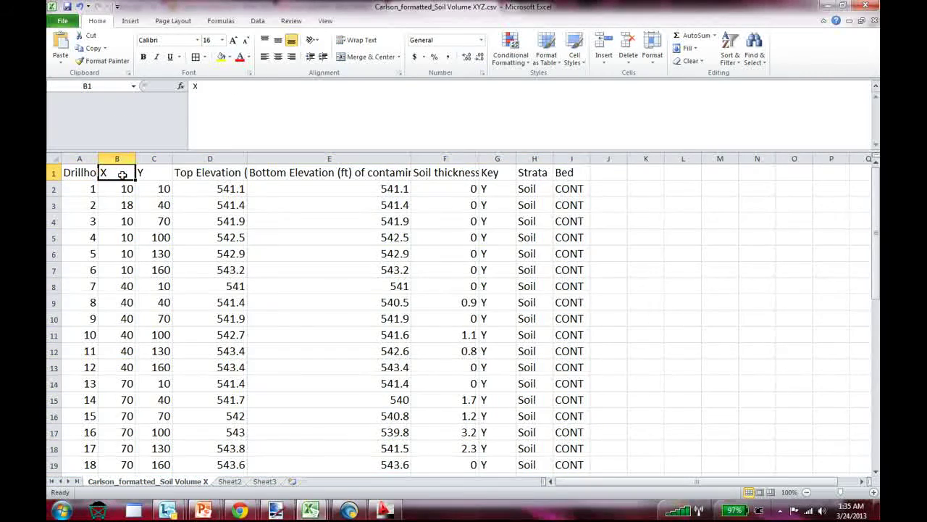
{"action": "left_click", "coordinate": [149, 172]}
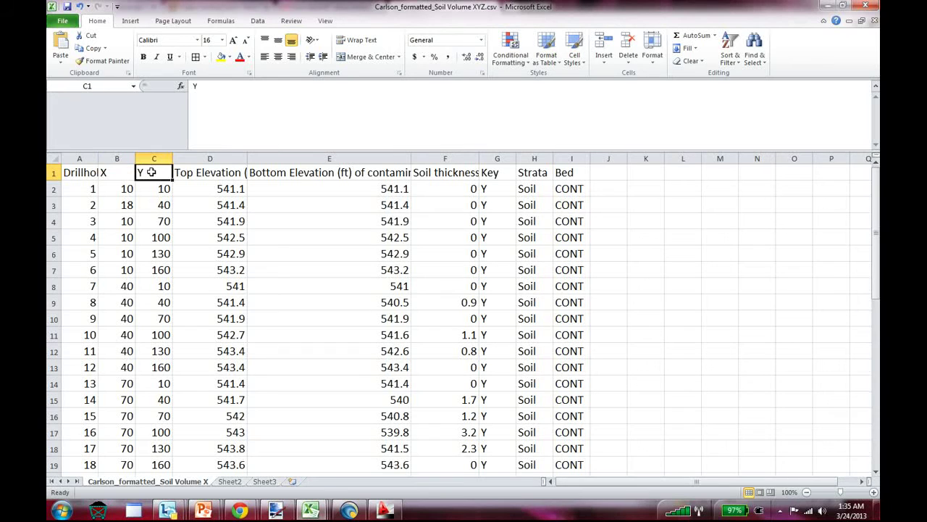
{"action": "left_click", "coordinate": [207, 173]}
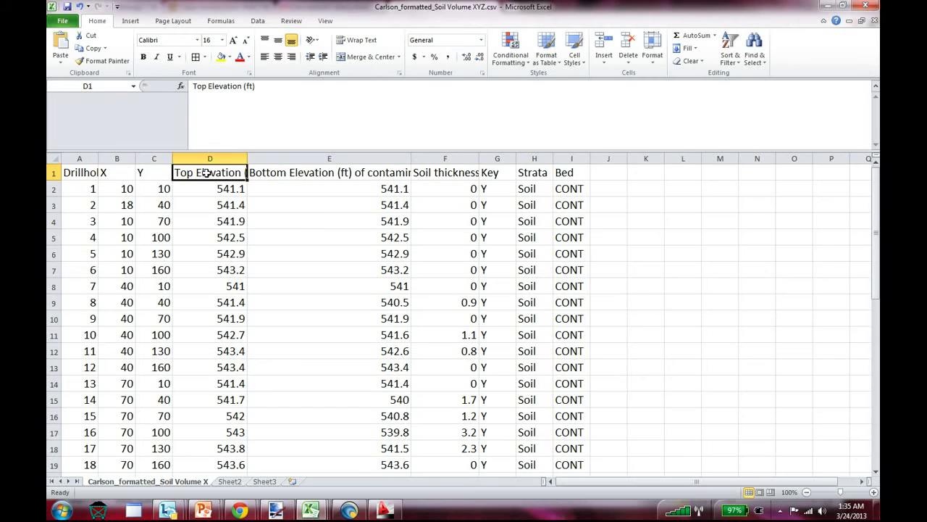
{"action": "left_click", "coordinate": [321, 174]}
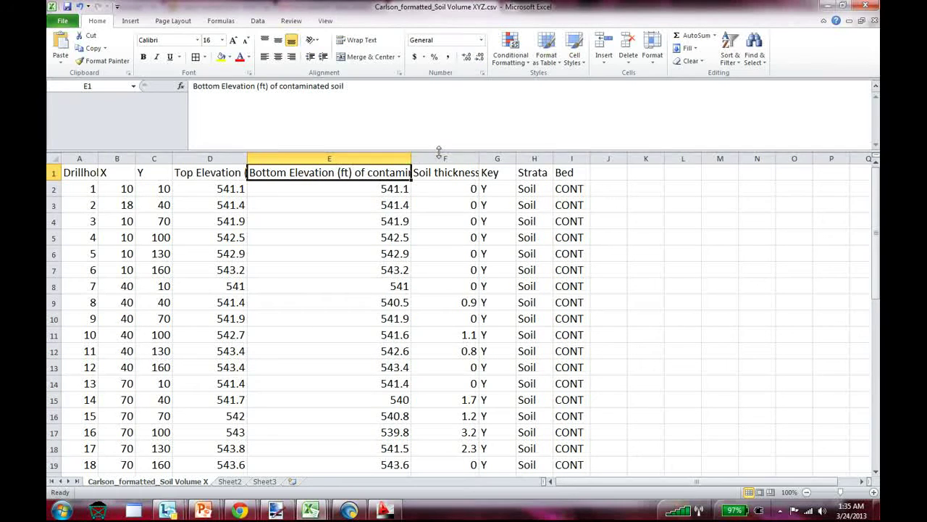
{"action": "left_click_drag", "start_coordinate": [415, 166], "coordinate": [441, 172]}
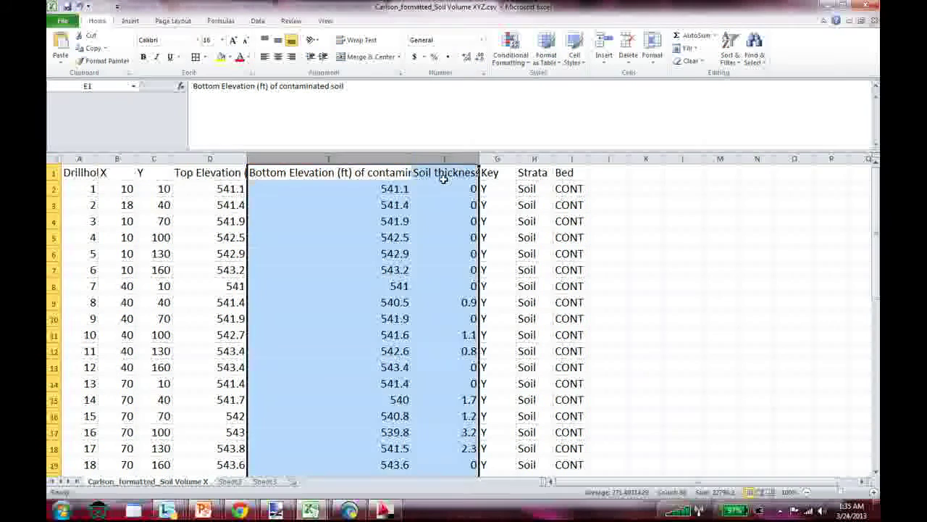
{"action": "left_click", "coordinate": [443, 171]}
{"action": "key", "text": "Return"}
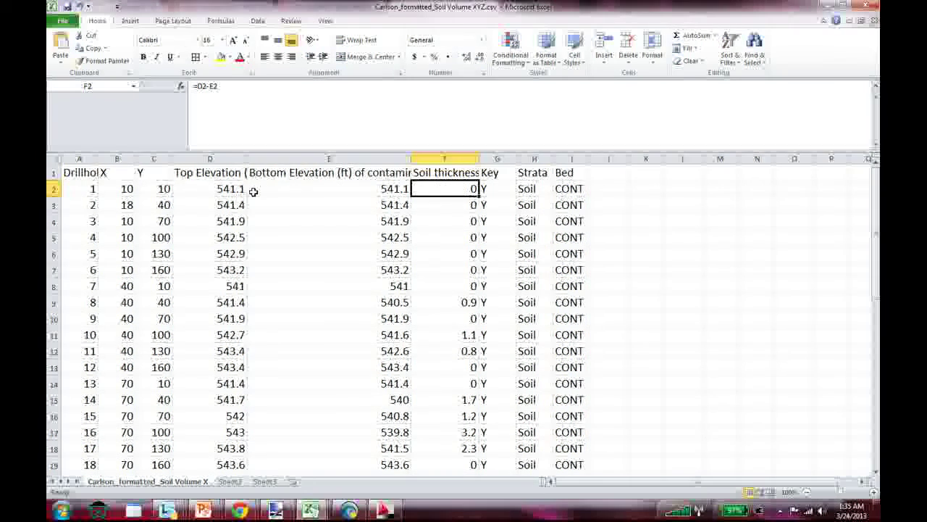
- Inspect row 2: top and bottom elevations, the =D2-E2 thickness formula, and Key Y, Strata Soil, Bed CONT
{"action": "left_click", "coordinate": [206, 186]}
{"action": "left_click", "coordinate": [330, 191]}
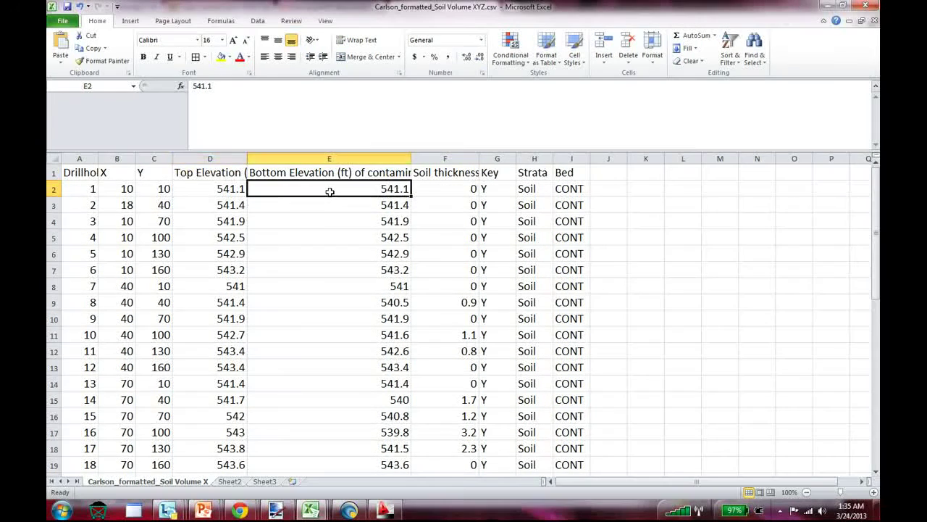
{"action": "left_click", "coordinate": [440, 194]}
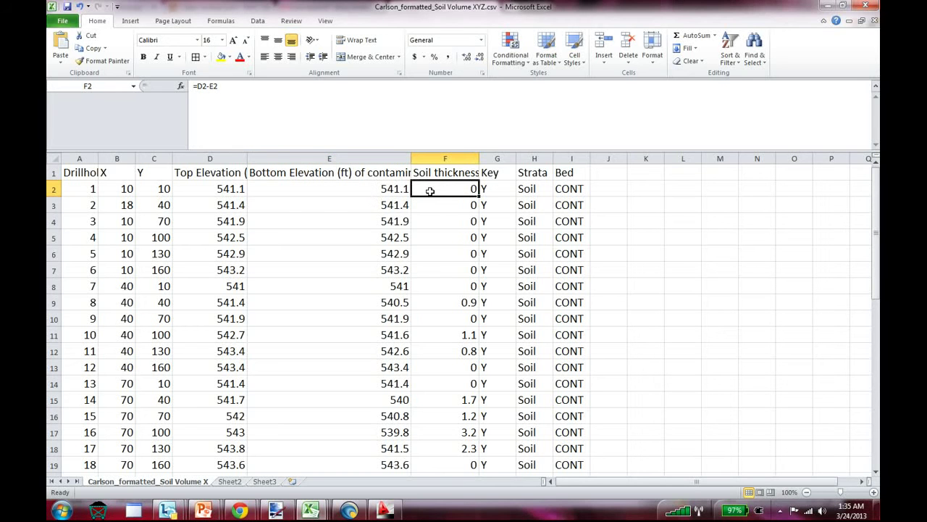
{"action": "left_click", "coordinate": [573, 190]}
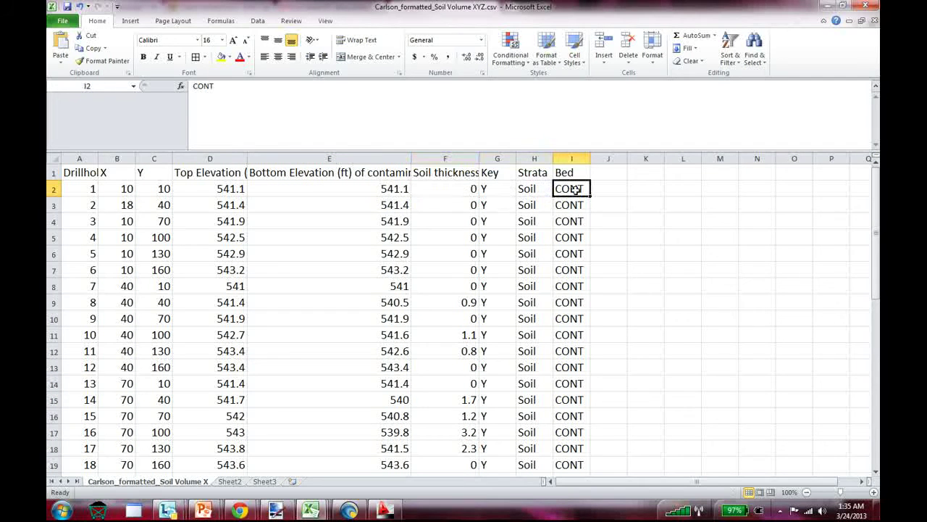
{"action": "left_click", "coordinate": [507, 189]}
{"action": "left_click", "coordinate": [570, 190]}
{"action": "left_click", "coordinate": [528, 190]}
{"action": "left_click", "coordinate": [502, 191]}
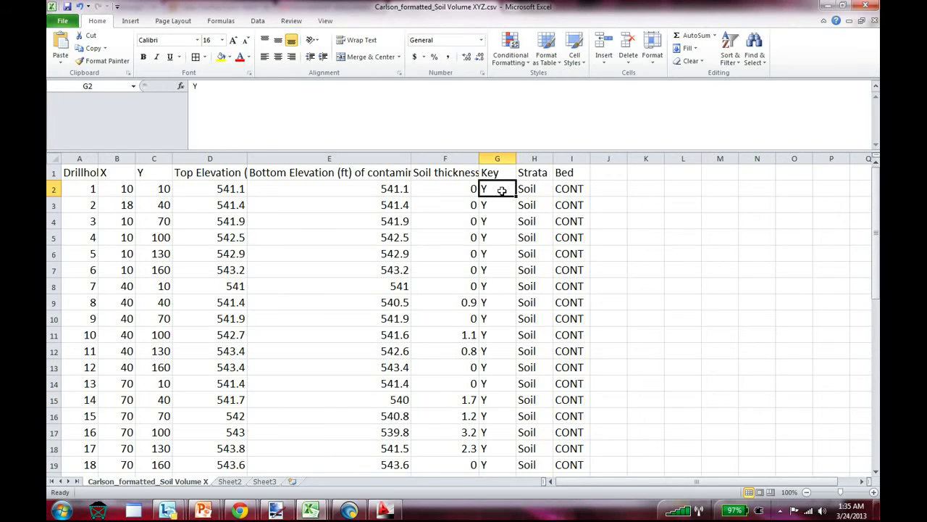
- Highlight the X, Y, bottom elevation and soil thickness columns, then minimize Excel
{"action": "left_click", "coordinate": [125, 158]}
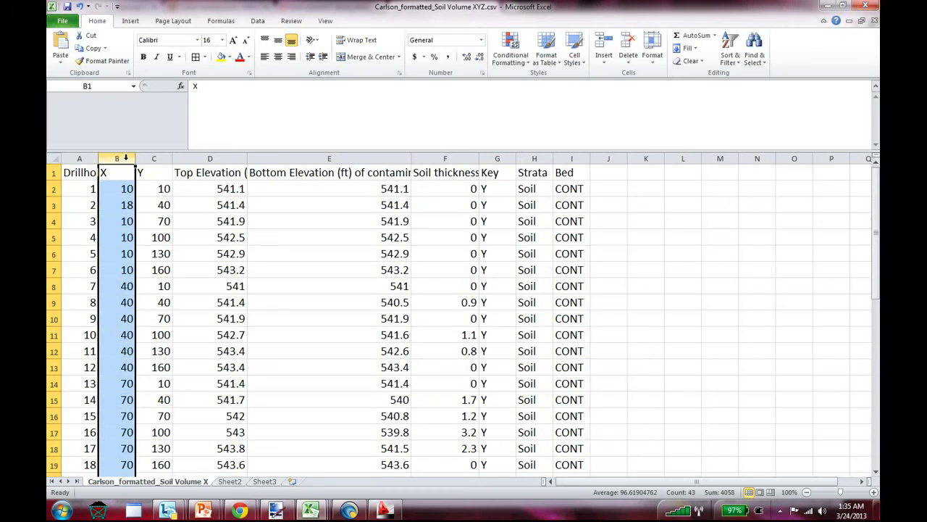
{"action": "left_click", "coordinate": [154, 158]}
{"action": "left_click", "coordinate": [302, 156]}
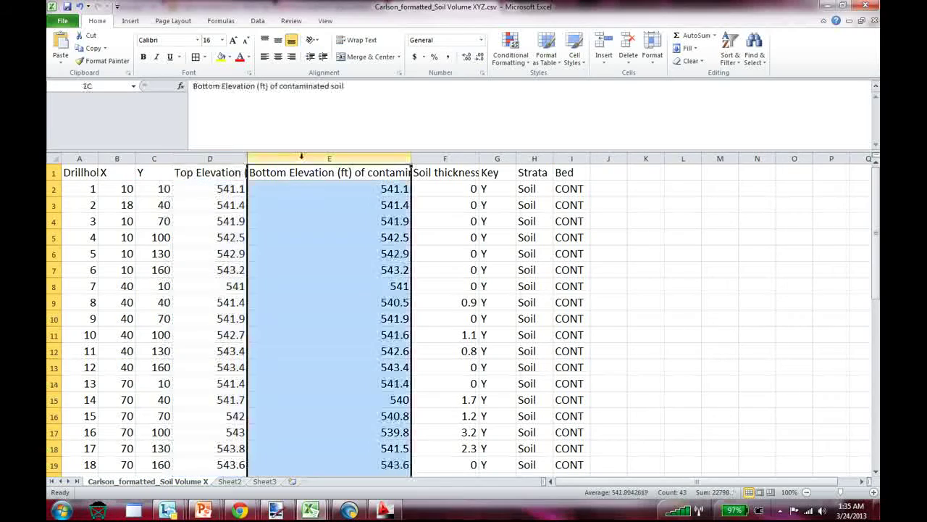
{"action": "left_click", "coordinate": [459, 156]}
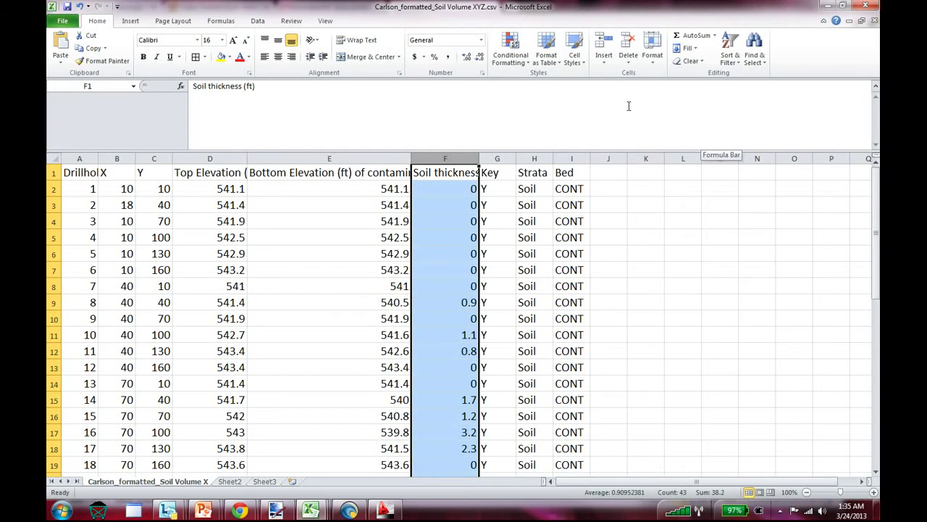
{"action": "left_click", "coordinate": [827, 6]}
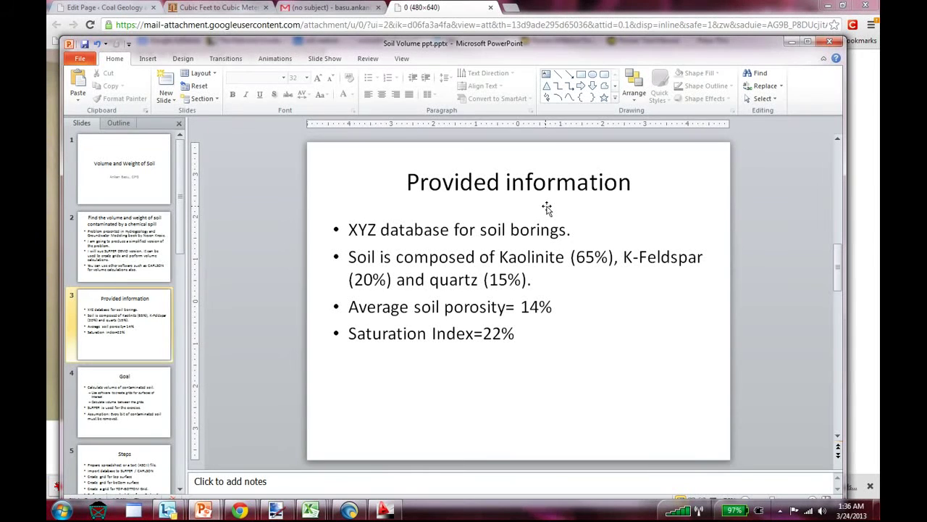
- Highlight the soil composition and 14% porosity bullets on slide 3, then move to slide 4 'Goal'
{"action": "left_click", "coordinate": [531, 279]}
{"action": "left_click_drag", "start_coordinate": [530, 279], "coordinate": [348, 257]}
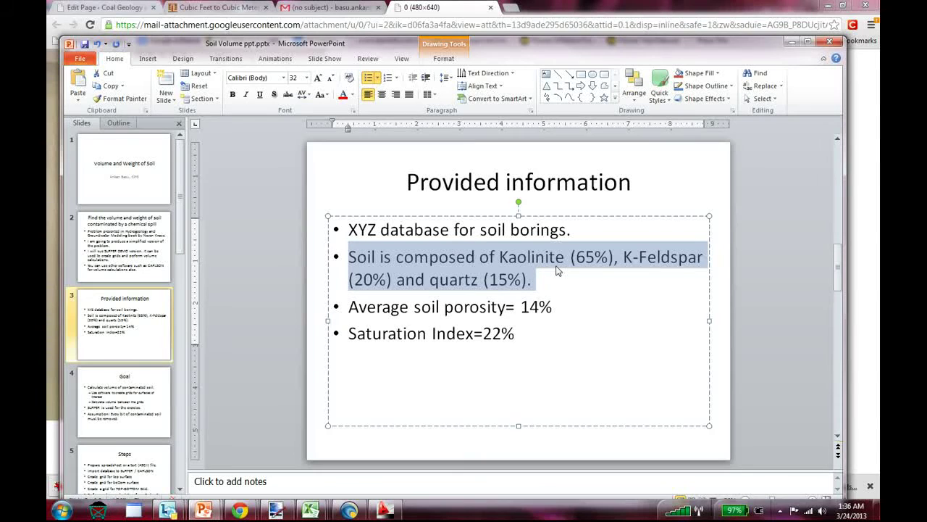
{"action": "left_click", "coordinate": [550, 306]}
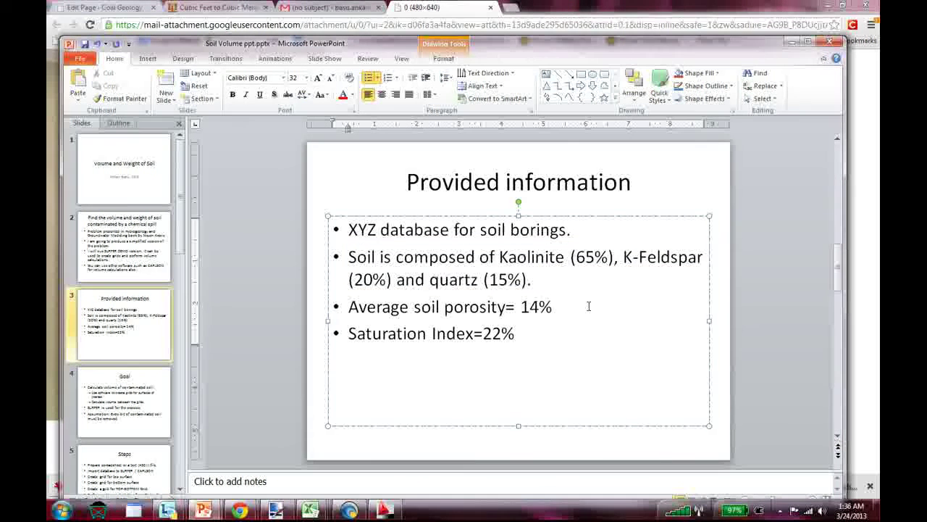
{"action": "left_click_drag", "start_coordinate": [553, 308], "coordinate": [338, 308]}
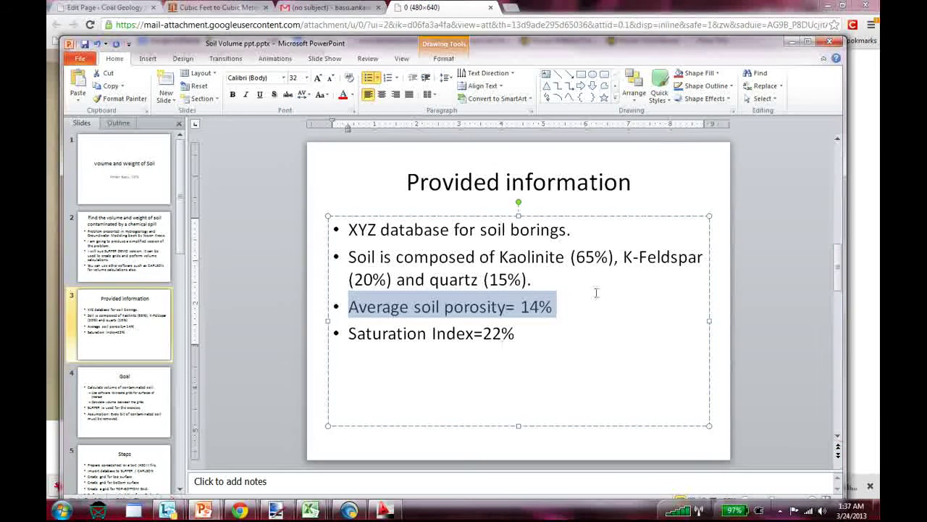
{"action": "left_click", "coordinate": [659, 193]}
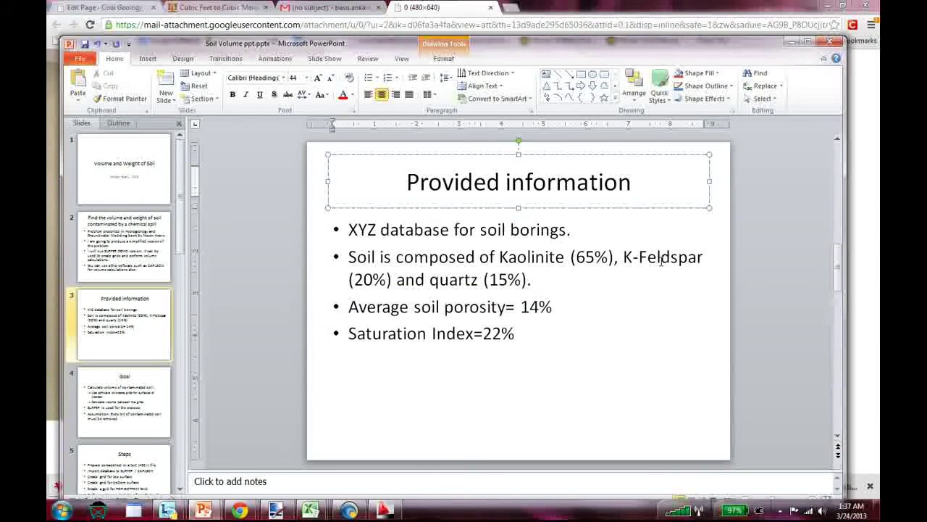
{"action": "scroll", "coordinate": [658, 263], "scroll_direction": "down", "scroll_amount": 1}
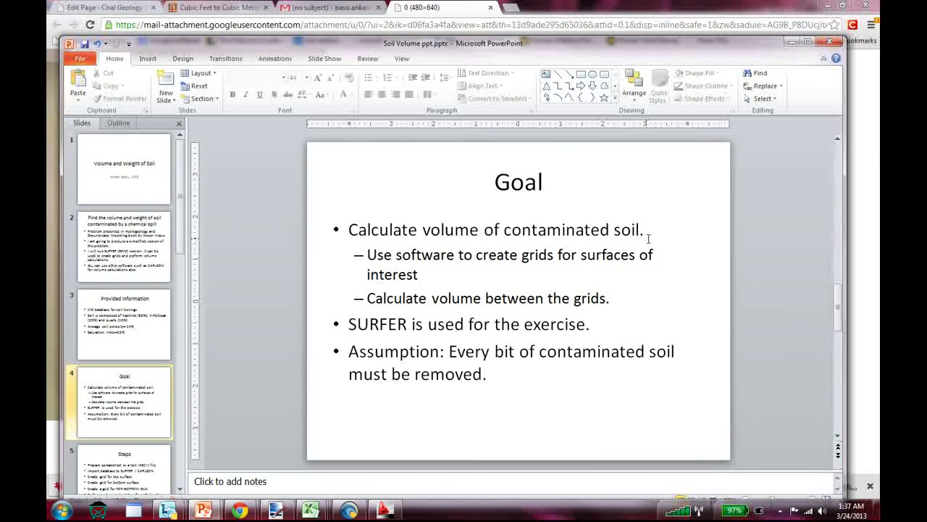
- Point out the grid-creation sub-bullet, then move on to slide 5 'Steps'
{"action": "left_click", "coordinate": [368, 258]}
{"action": "scroll", "coordinate": [498, 366], "scroll_direction": "down", "scroll_amount": 1}
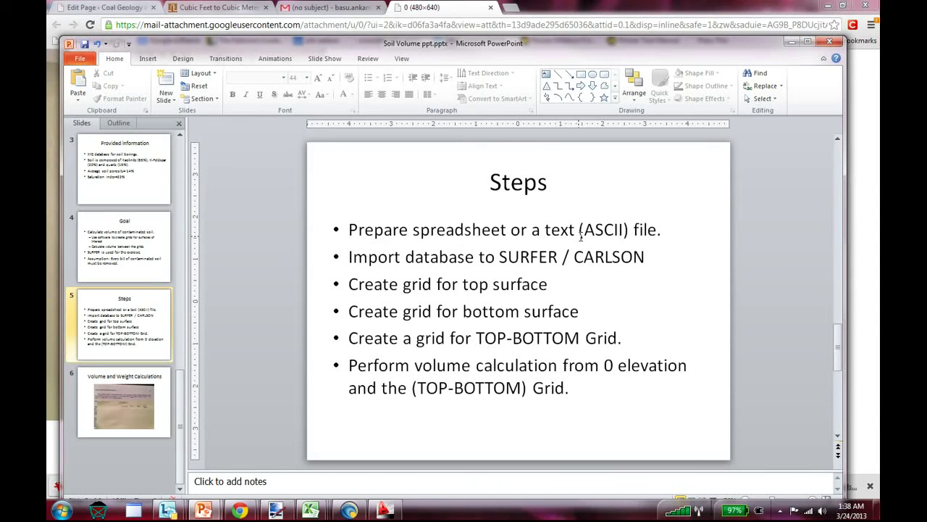
- In Excel, bring up the Open dialog and widen its file list to show dates and sizes
{"action": "mouse_move", "coordinate": [311, 510]}
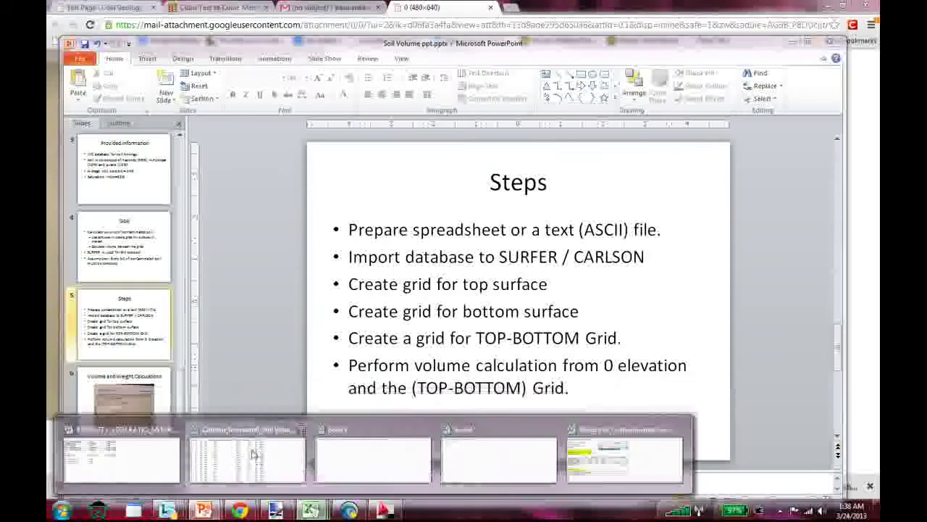
{"action": "left_click", "coordinate": [254, 453]}
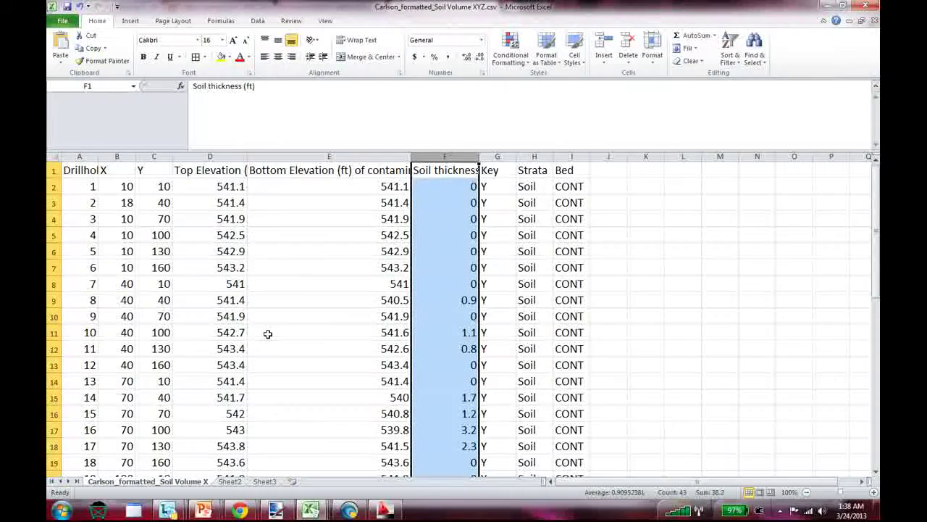
{"action": "left_click", "coordinate": [62, 20]}
{"action": "left_click", "coordinate": [78, 72]}
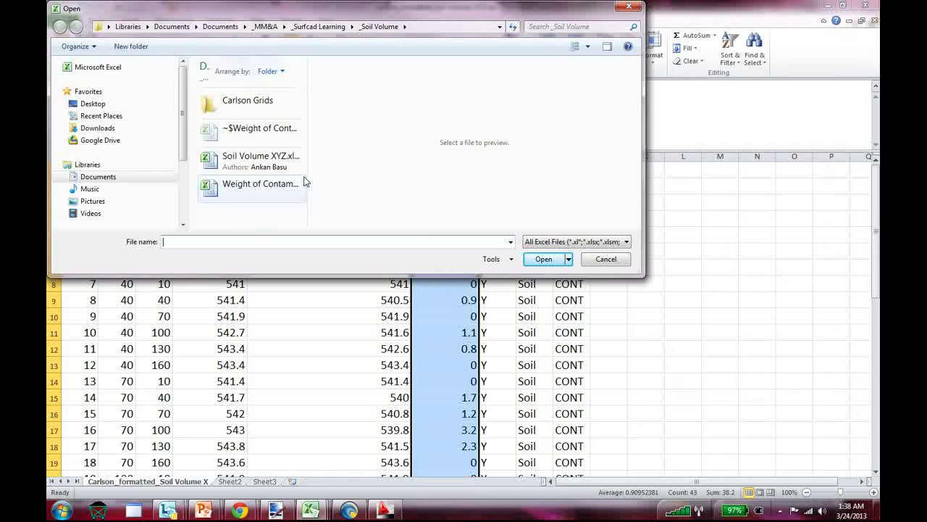
{"action": "left_click", "coordinate": [510, 241]}
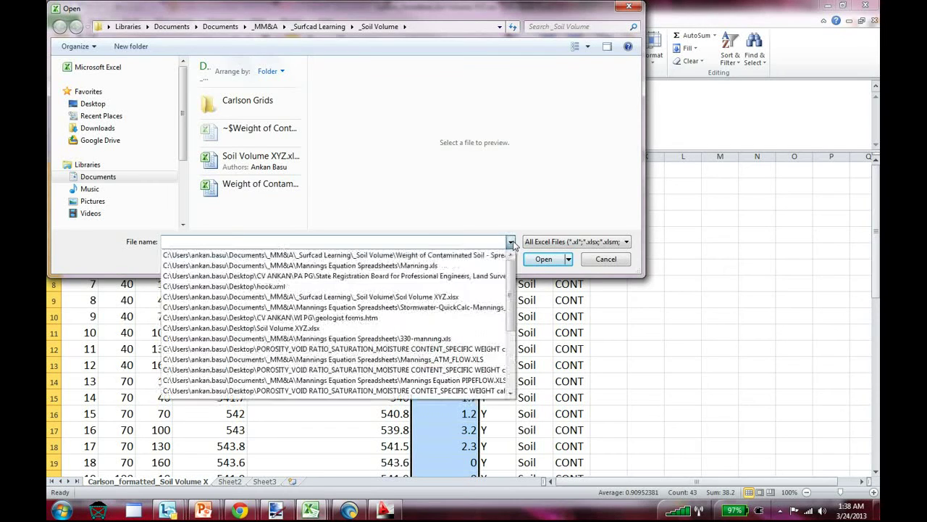
{"action": "left_click", "coordinate": [511, 241]}
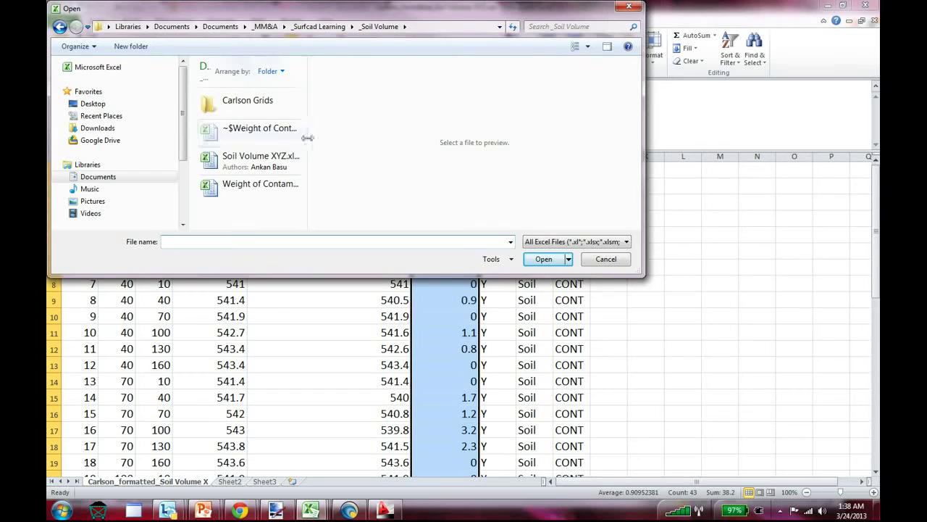
{"action": "left_click_drag", "start_coordinate": [307, 140], "coordinate": [599, 139]}
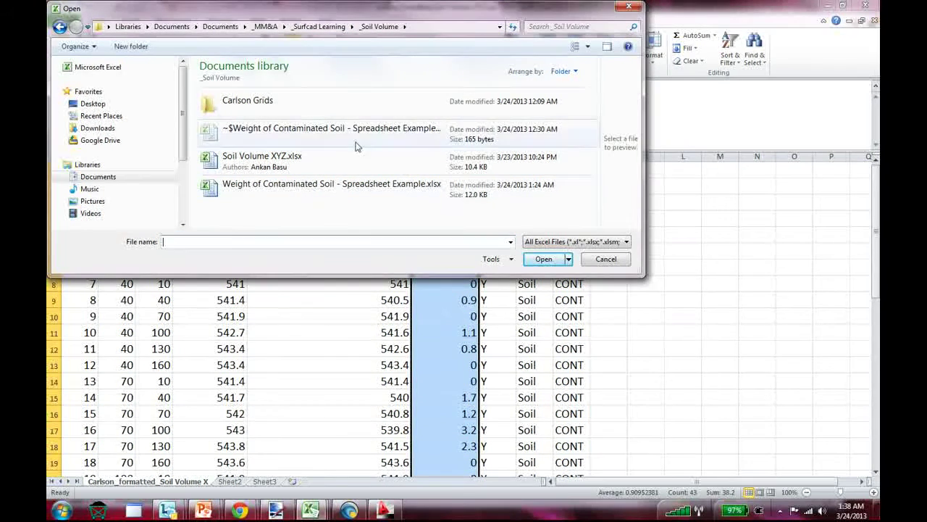
- Show All Files and open Soil Volume XYZ.txt
{"action": "left_click", "coordinate": [545, 245]}
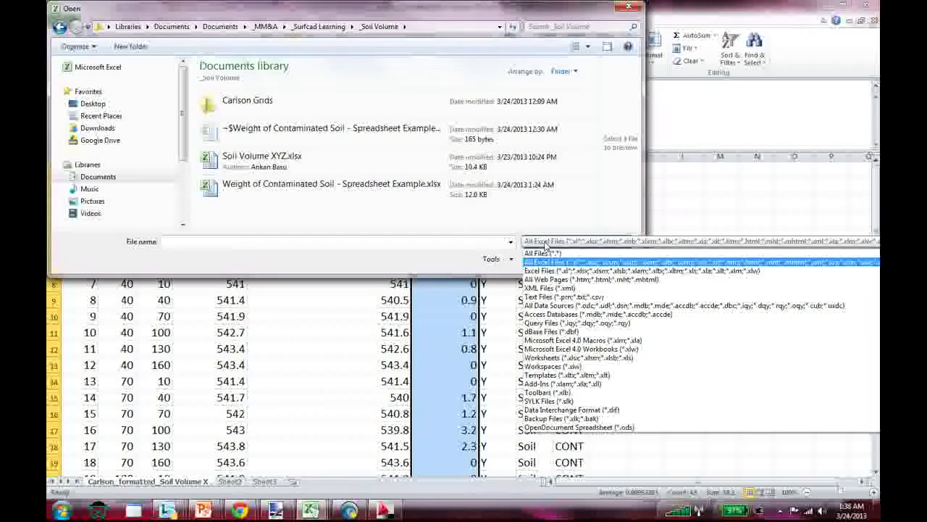
{"action": "left_click", "coordinate": [549, 255]}
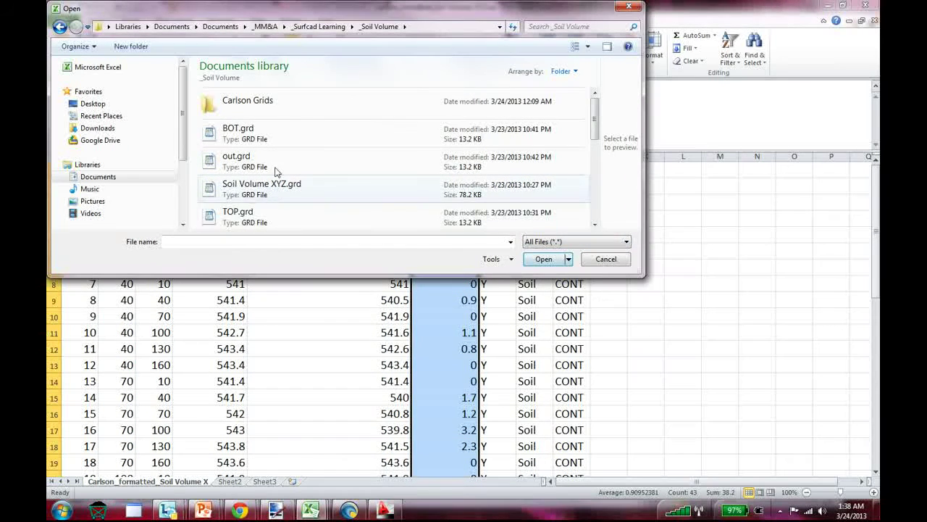
{"action": "left_click", "coordinate": [294, 208]}
{"action": "scroll", "coordinate": [295, 208], "scroll_direction": "down", "scroll_amount": 1}
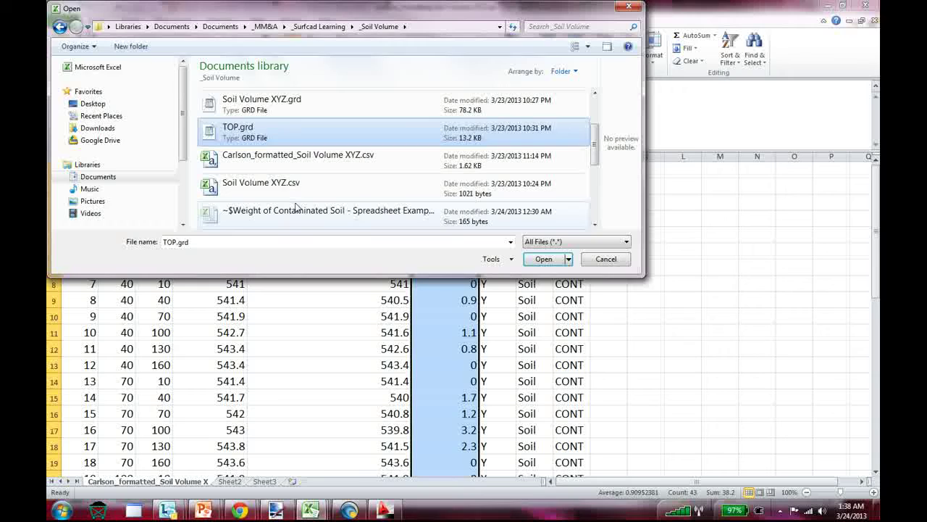
{"action": "scroll", "coordinate": [294, 208], "scroll_direction": "down", "scroll_amount": 1}
{"action": "scroll", "coordinate": [295, 208], "scroll_direction": "down", "scroll_amount": 1}
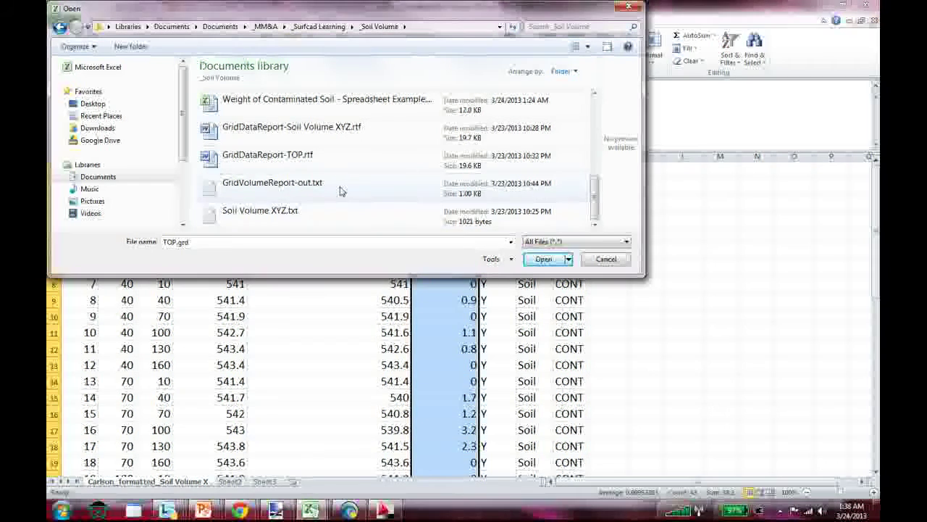
{"action": "left_click", "coordinate": [314, 215]}
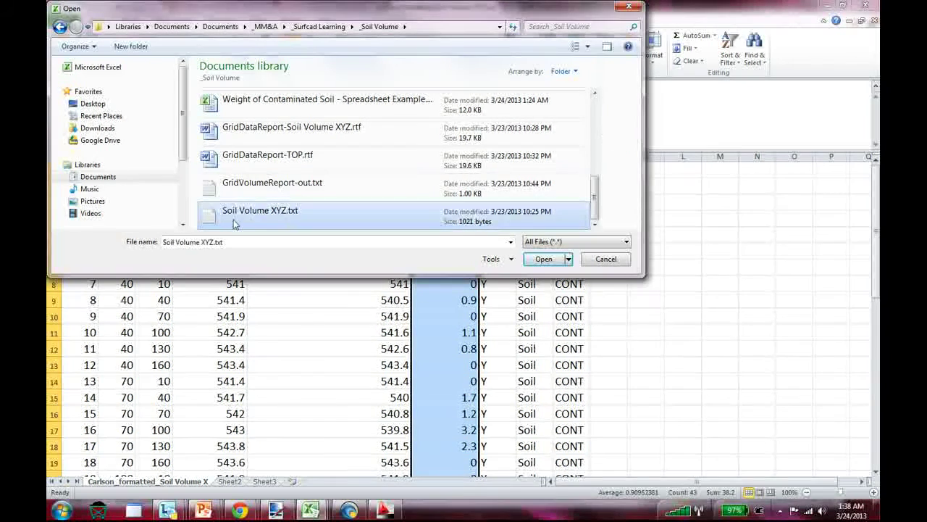
{"action": "left_click", "coordinate": [543, 259]}
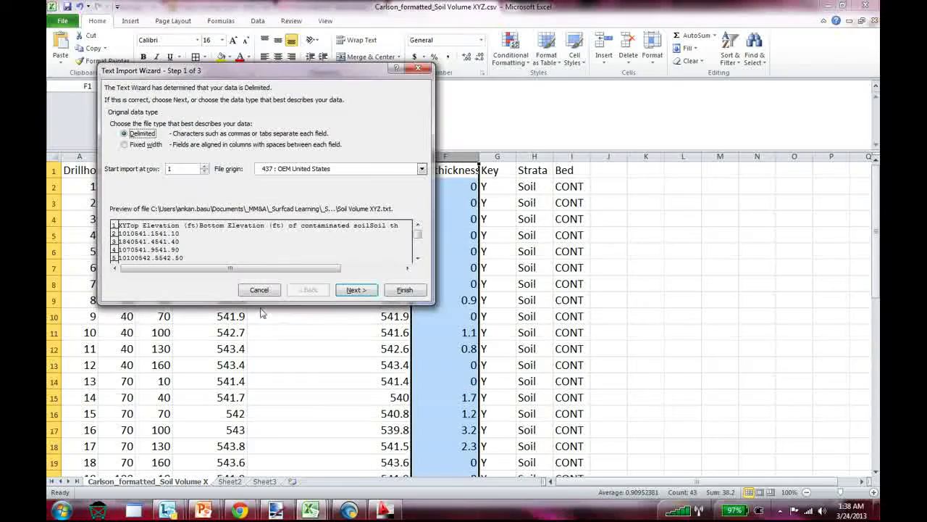
- Finish the Text Import Wizard with delimited defaults, widen column E, and minimize Excel
{"action": "left_click", "coordinate": [356, 289]}
{"action": "left_click", "coordinate": [362, 292]}
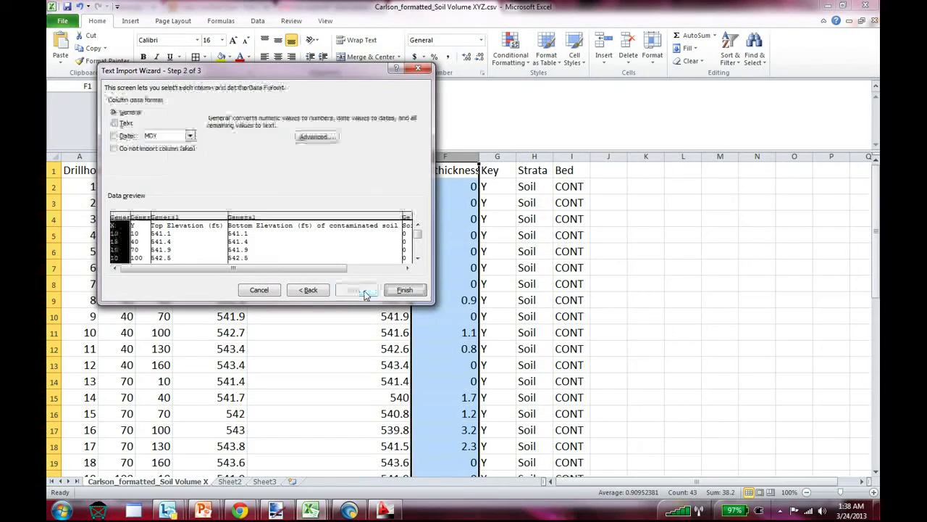
{"action": "left_click", "coordinate": [404, 290]}
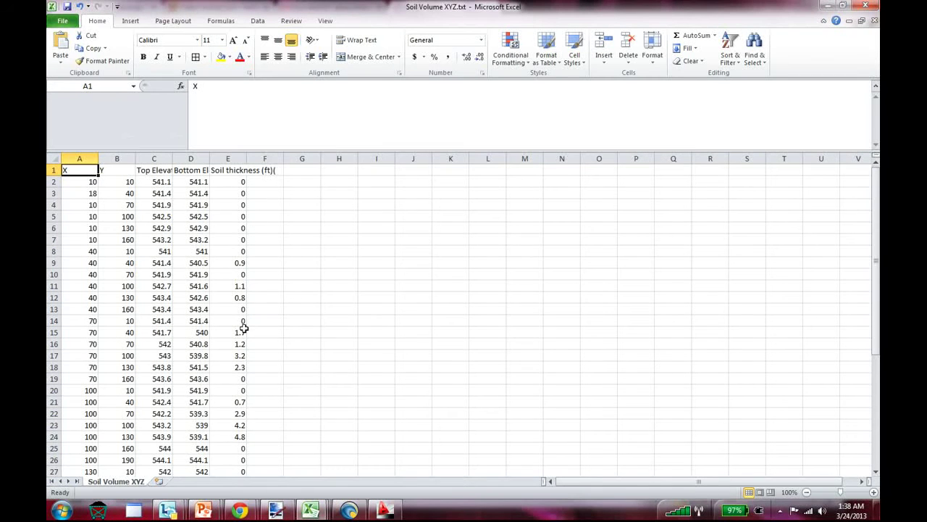
{"action": "left_click_drag", "start_coordinate": [247, 157], "coordinate": [291, 157]}
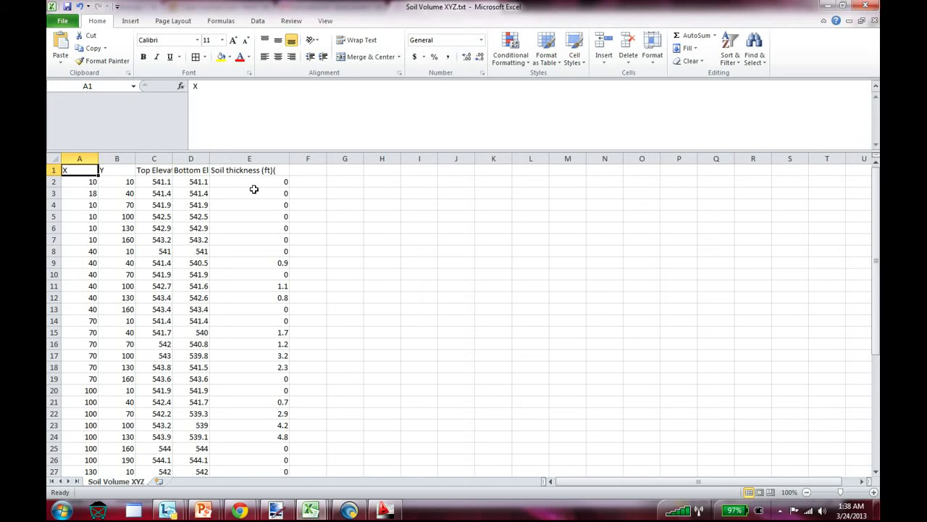
{"action": "left_click", "coordinate": [828, 10]}
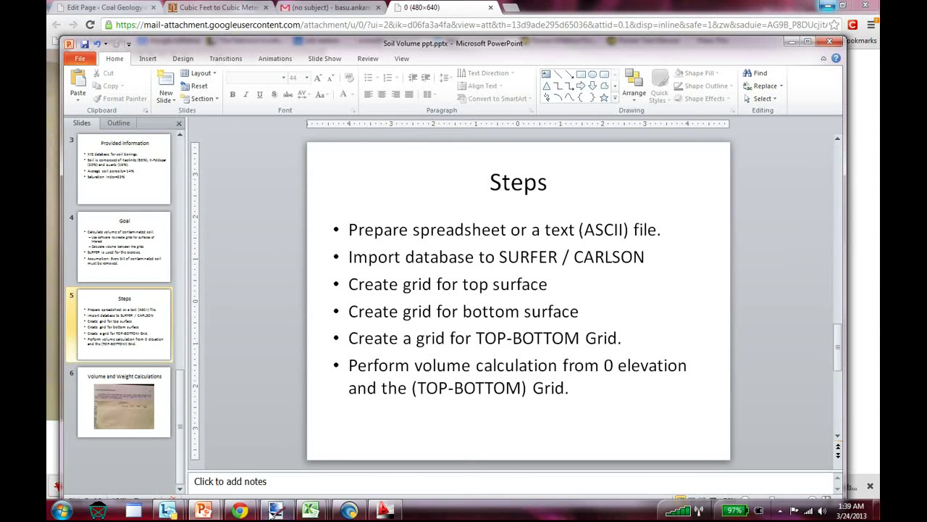
- Close Surfer's Grid Volume report without saving its changes
{"action": "left_click", "coordinate": [349, 510]}
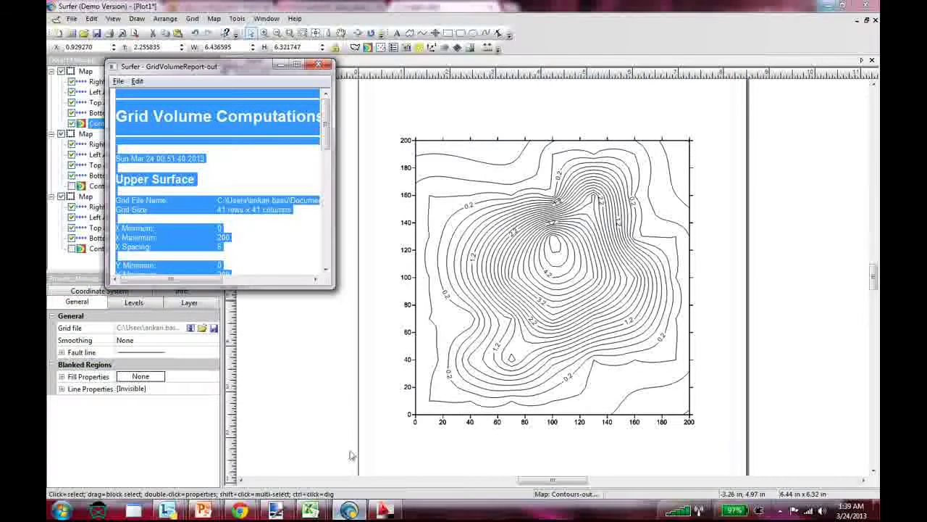
{"action": "left_click", "coordinate": [318, 63]}
{"action": "left_click", "coordinate": [238, 202]}
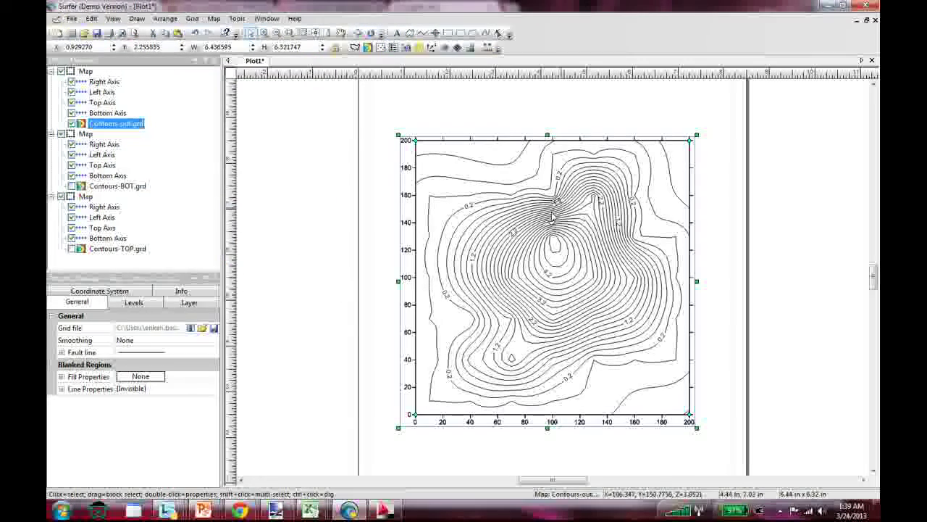
- Select all three maps and exit Surfer without saving Plot1
{"action": "scroll", "coordinate": [497, 221], "scroll_direction": "down", "scroll_amount": 3}
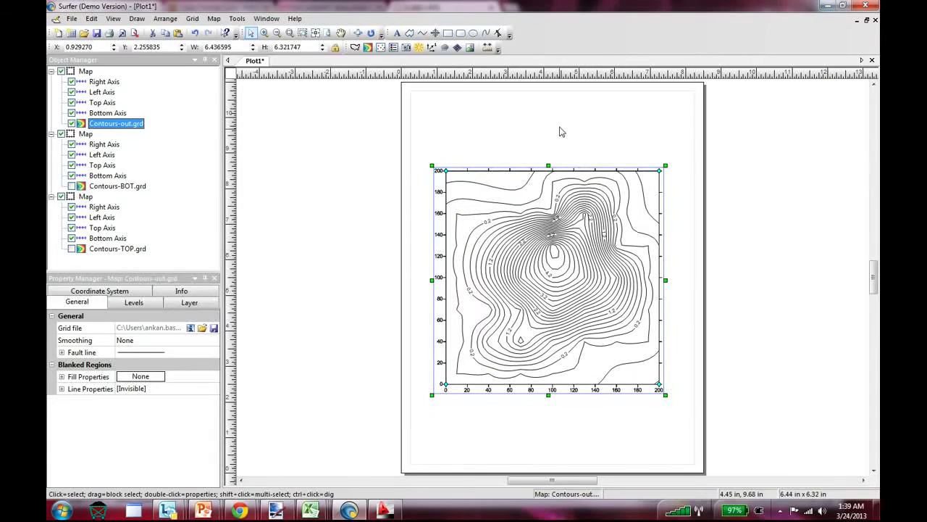
{"action": "left_click", "coordinate": [565, 126]}
{"action": "key", "text": "ctrl+a"}
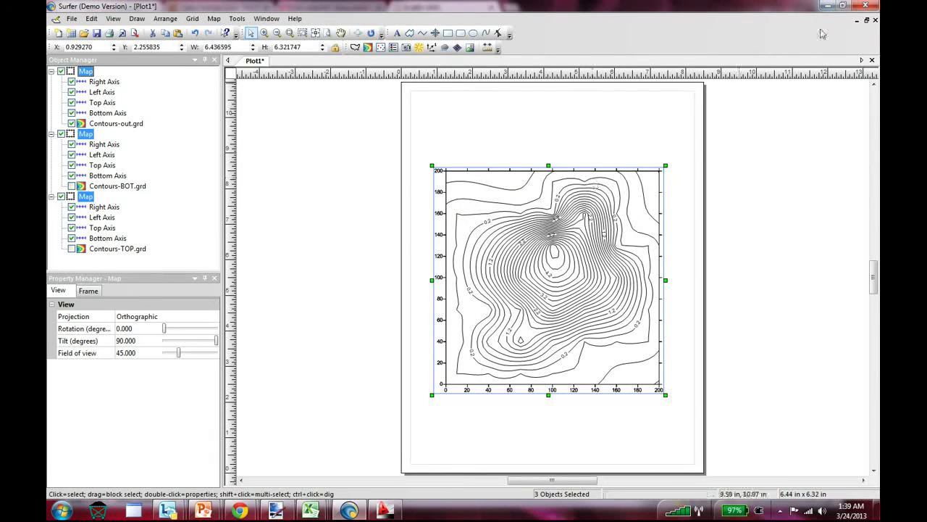
{"action": "left_click", "coordinate": [865, 6]}
{"action": "left_click", "coordinate": [473, 282]}
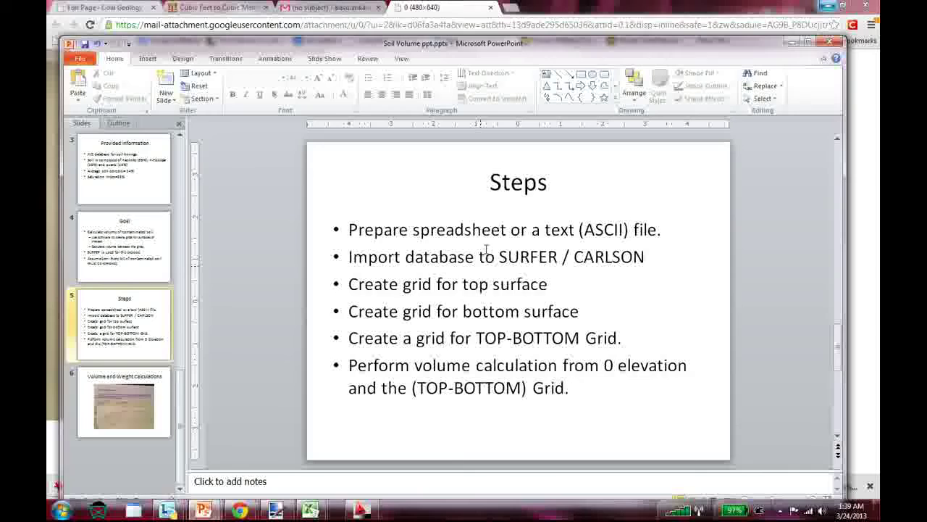
- Search the Start menu for 'surfe' and launch Surfer Demo 11
{"action": "left_click", "coordinate": [56, 512]}
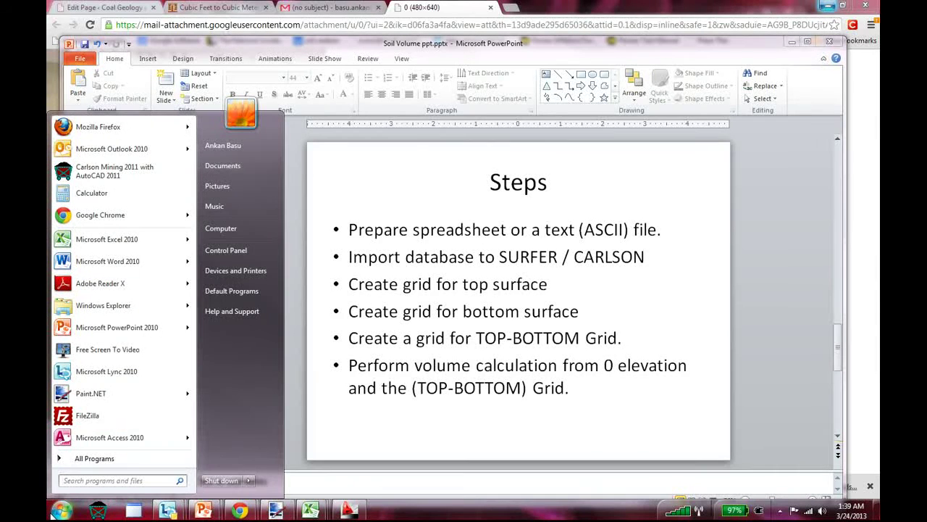
{"action": "type", "text": "surfe"}
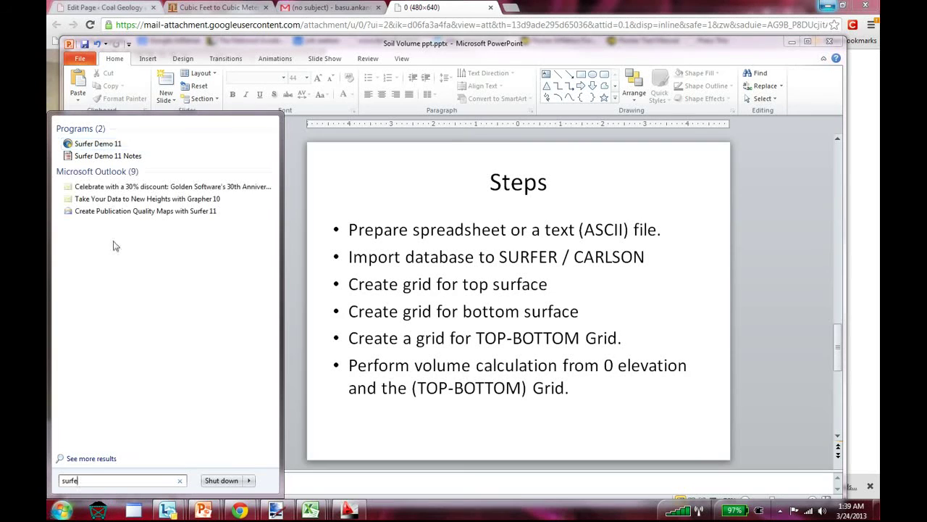
{"action": "left_click", "coordinate": [118, 145]}
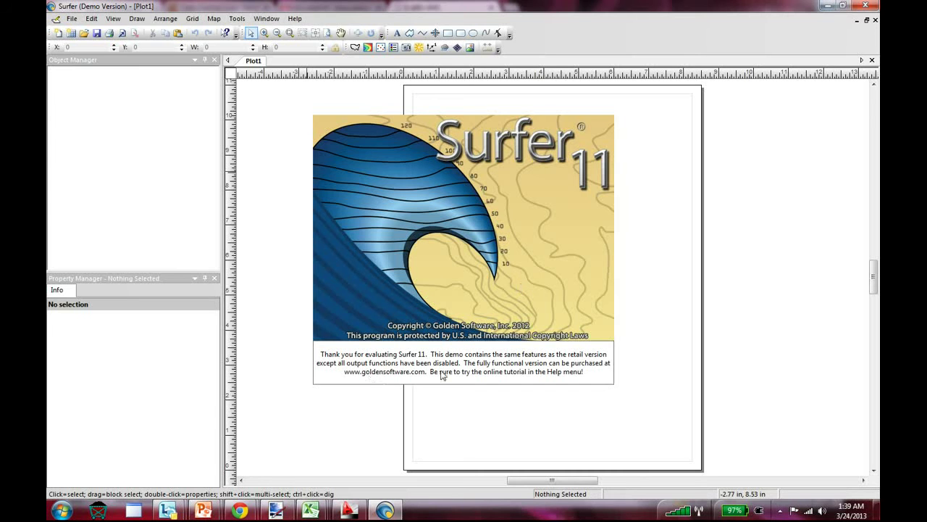
- Dismiss the splash screen and pick Soil Volume XYZ.txt as the data for Grid > Data
{"action": "left_click", "coordinate": [585, 317]}
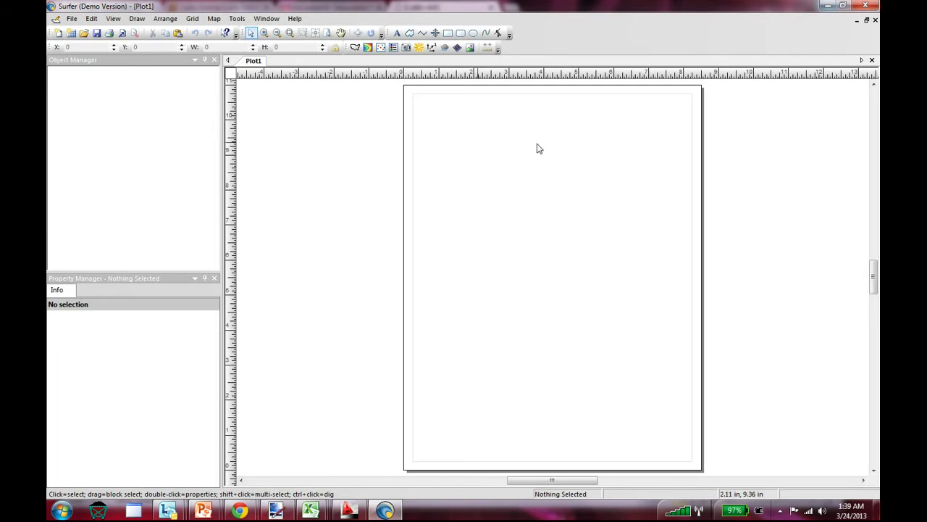
{"action": "left_click", "coordinate": [191, 19]}
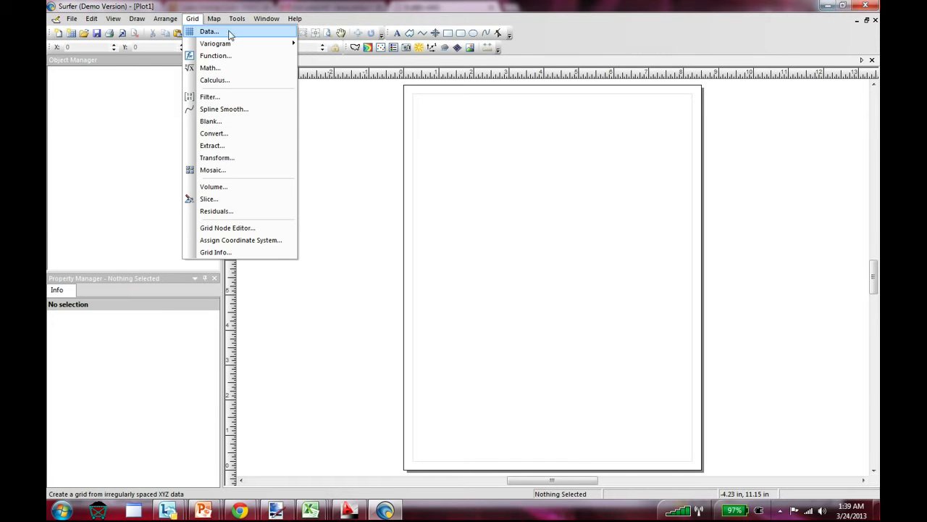
{"action": "left_click", "coordinate": [217, 32]}
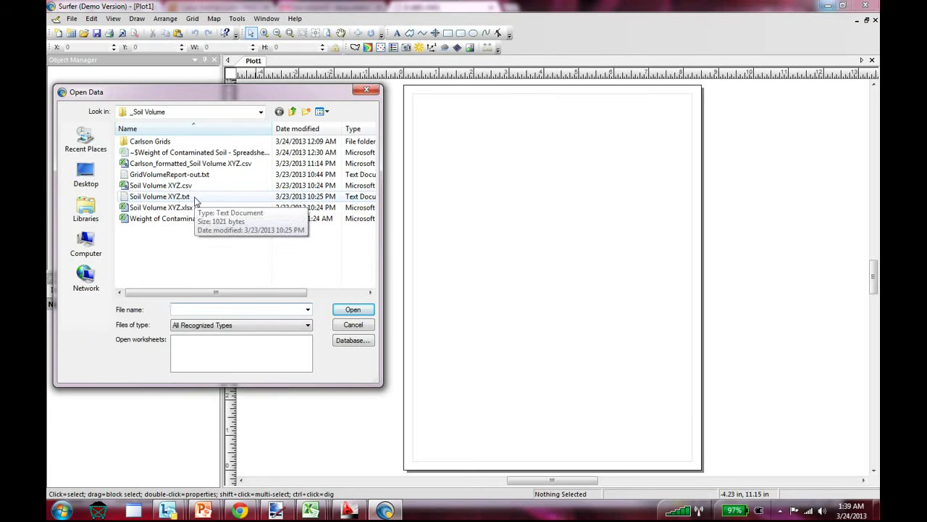
{"action": "left_click", "coordinate": [174, 196]}
{"action": "left_click", "coordinate": [352, 310]}
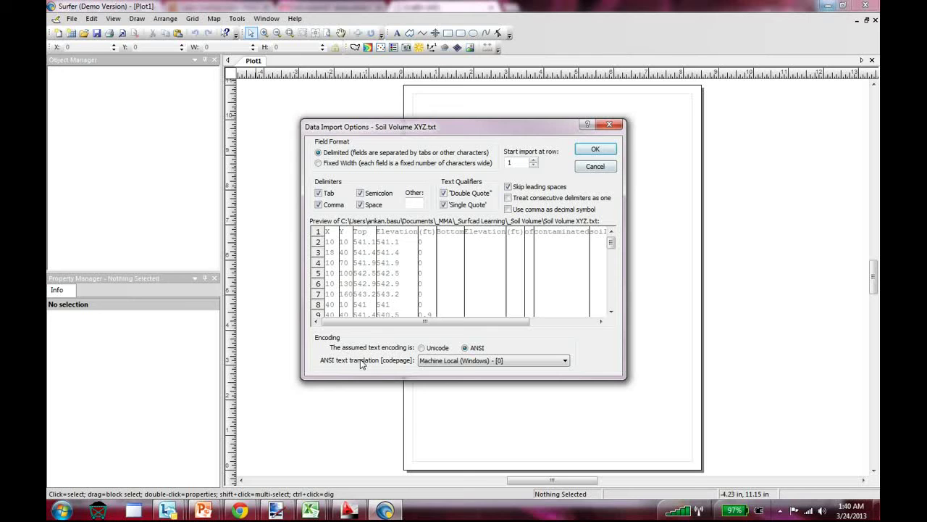
- Accept the default data import options and set X from 0 to 200 at spacing 5
{"action": "left_click", "coordinate": [595, 149]}
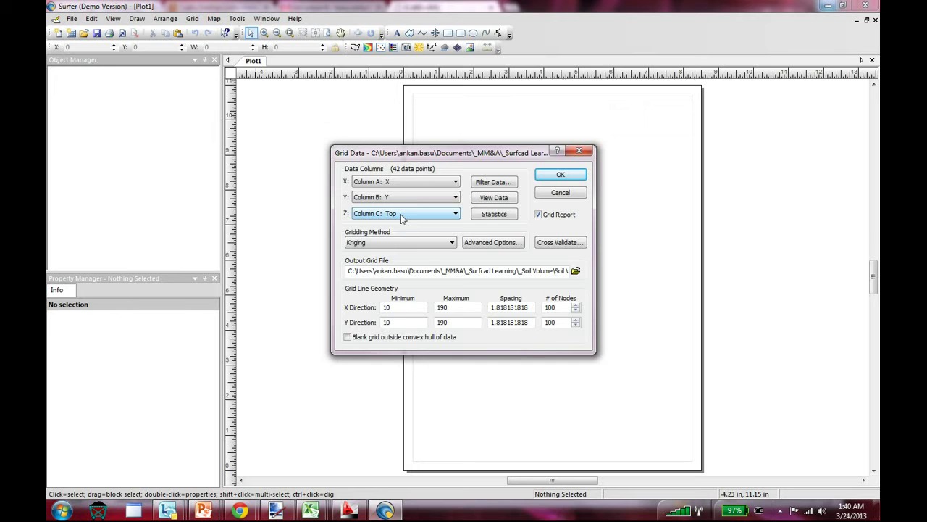
{"action": "left_click_drag", "start_coordinate": [412, 308], "coordinate": [337, 311]}
{"action": "type", "text": "0"}
{"action": "key", "text": "Tab"}
{"action": "type", "text": "200"}
{"action": "key", "text": "Tab"}
{"action": "type", "text": "5"}
{"action": "key", "text": "Tab"}
- Set Y from 0 to 200 at spacing 5, giving 41 nodes each way
{"action": "key", "text": "Tab"}
{"action": "type", "text": "0"}
{"action": "key", "text": "Tab"}
{"action": "type", "text": "200"}
{"action": "key", "text": "Tab"}
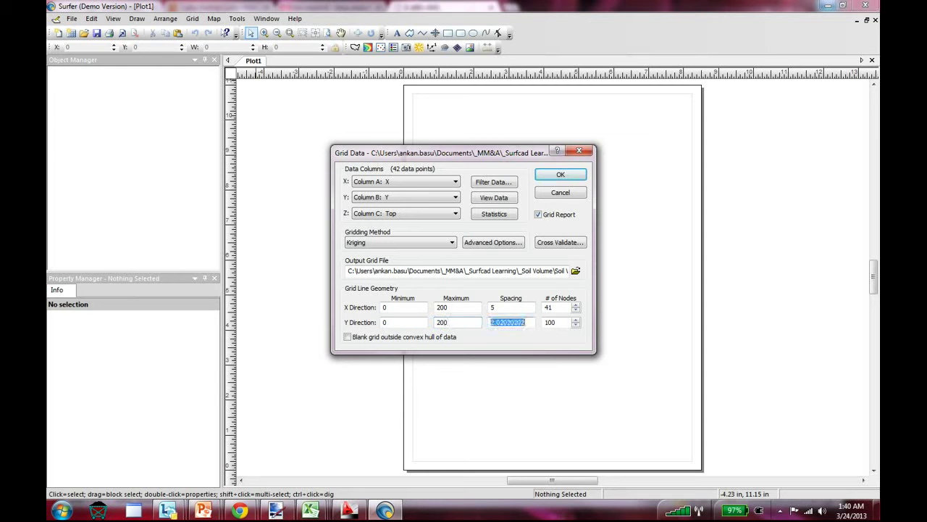
{"action": "type", "text": "5"}
{"action": "key", "text": "Tab"}
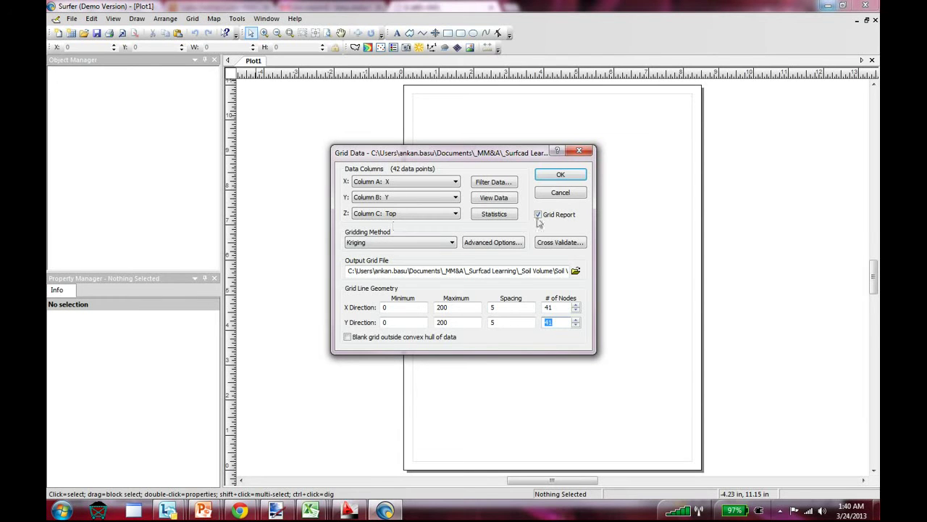
- Browse for the output grid, pick TOP.grd, then cancel the file dialog
{"action": "left_click", "coordinate": [576, 271]}
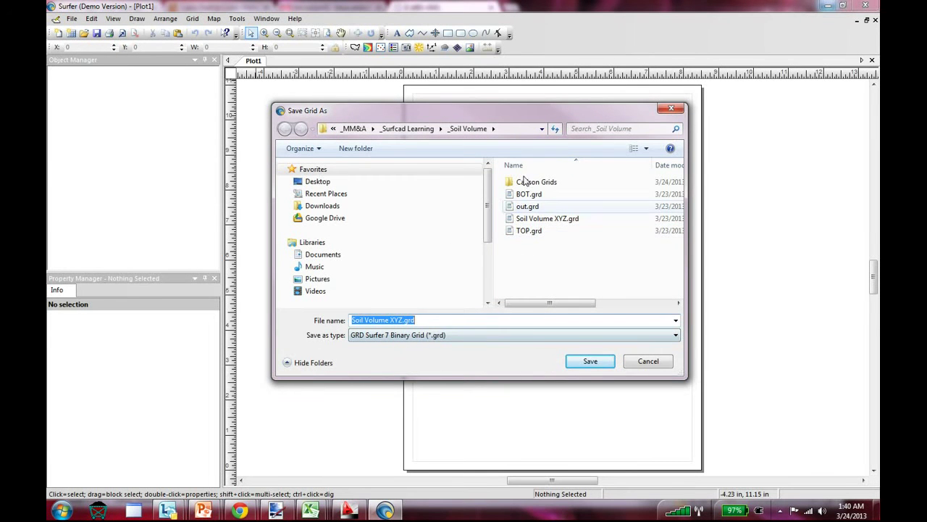
{"action": "left_click", "coordinate": [528, 233]}
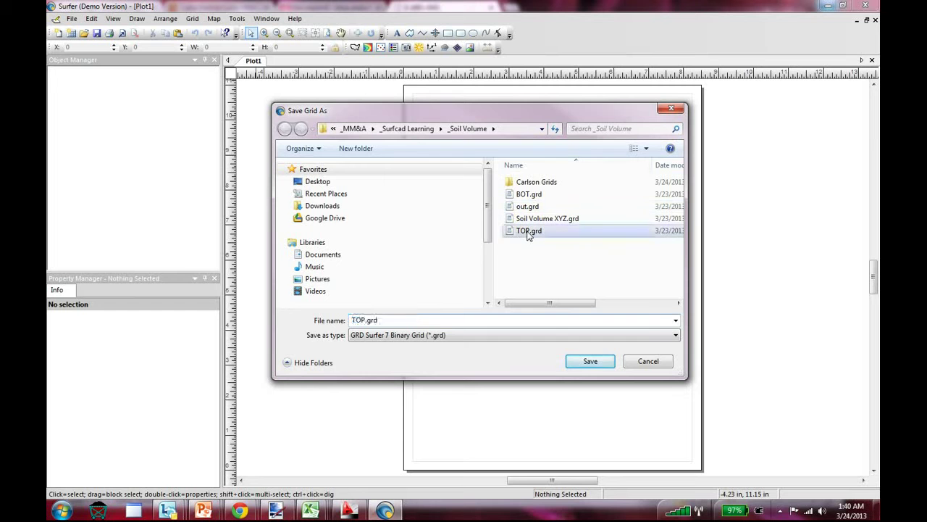
{"action": "left_click", "coordinate": [648, 361]}
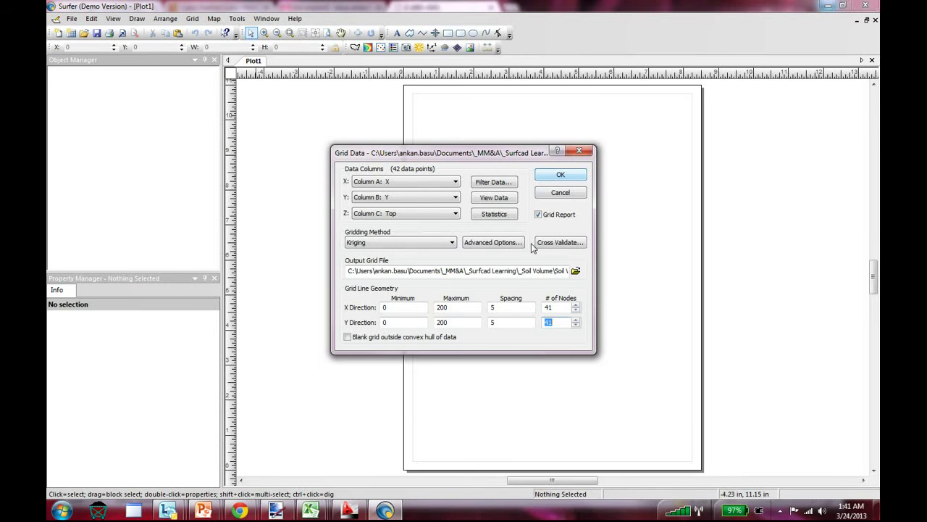
- Switch the Z column to Column D: Elevation, confirming its heading in the Excel sheet
{"action": "left_click", "coordinate": [427, 217]}
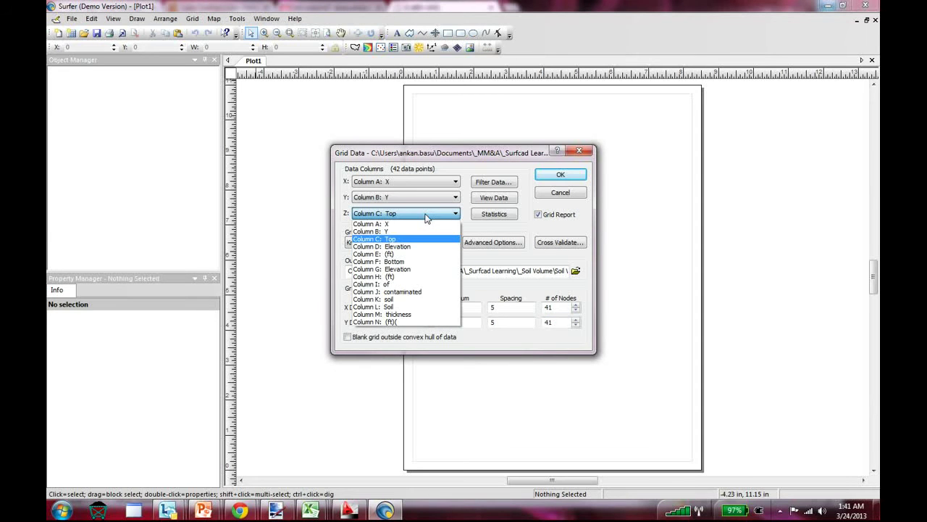
{"action": "left_click", "coordinate": [415, 247]}
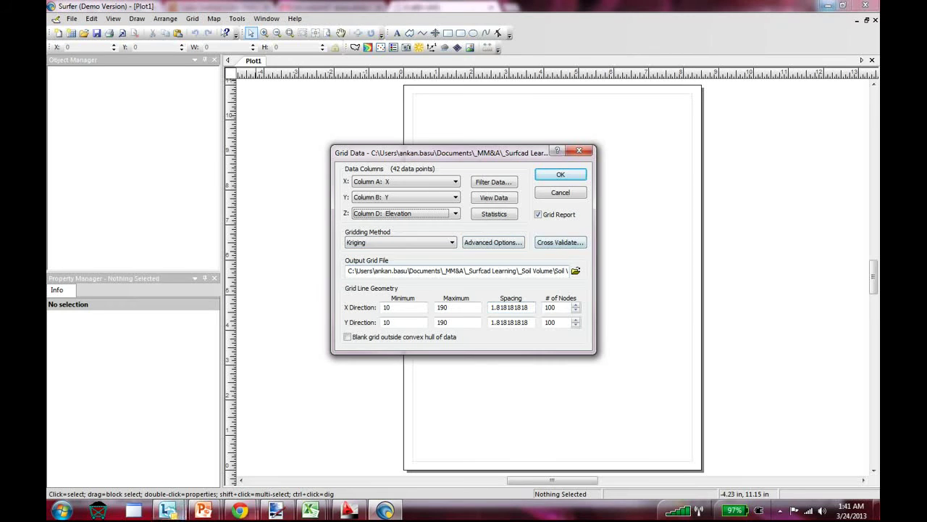
{"action": "mouse_move", "coordinate": [310, 510]}
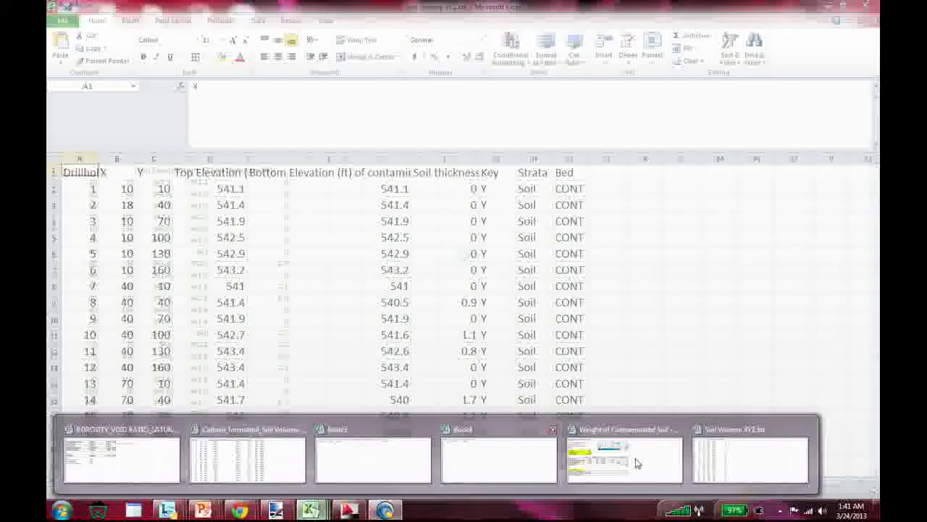
{"action": "left_click", "coordinate": [750, 460]}
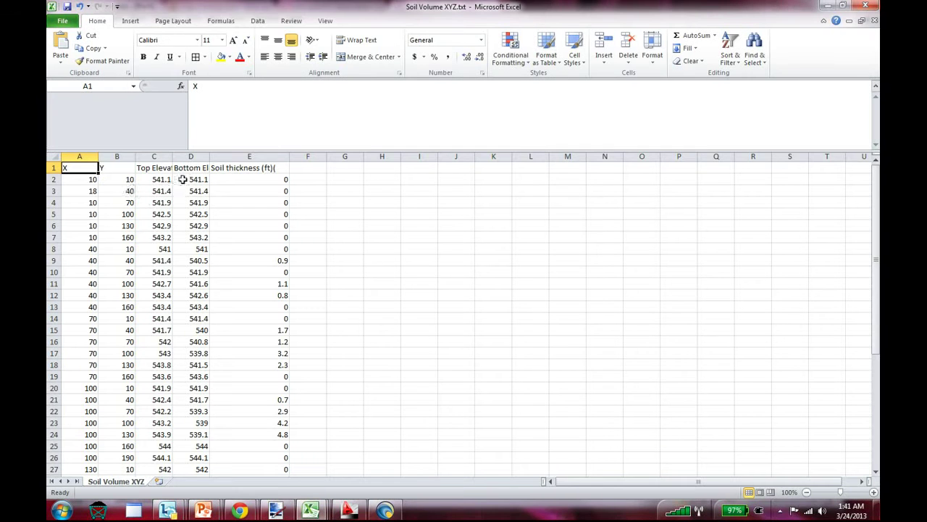
{"action": "left_click", "coordinate": [191, 168]}
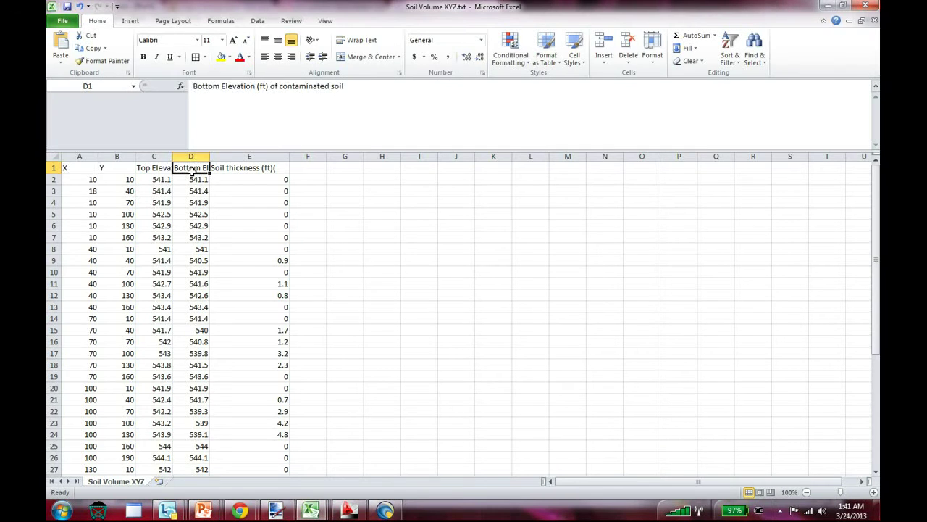
{"action": "left_click", "coordinate": [831, 7]}
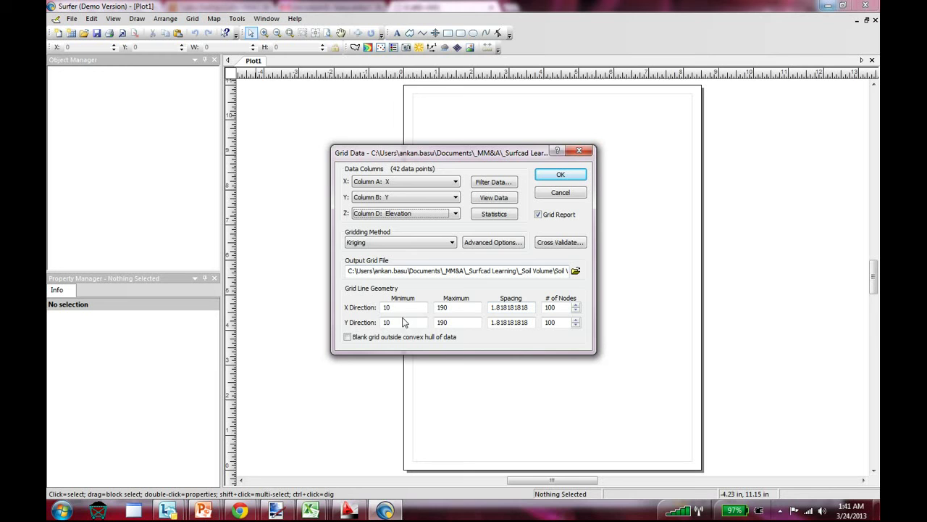
- Reset the X and Y grid limits to 0–200 with spacing 5
{"action": "left_click", "coordinate": [348, 310]}
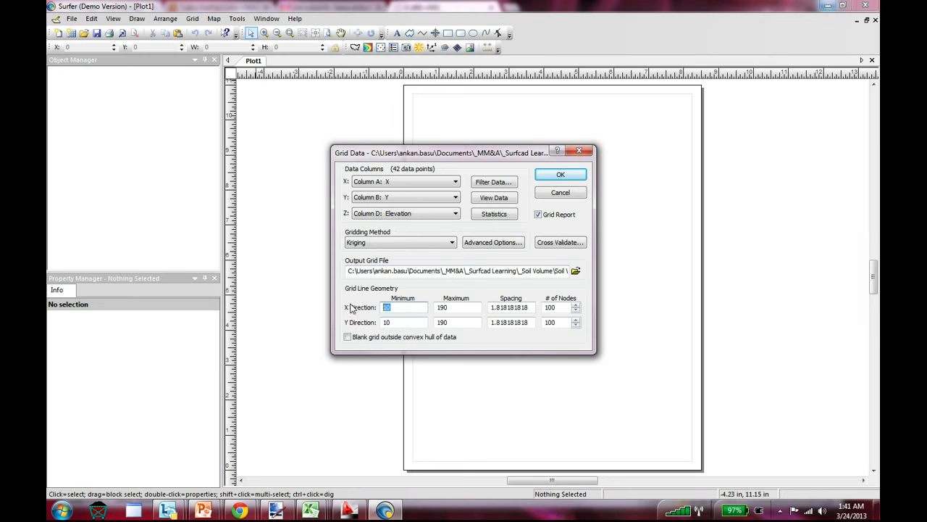
{"action": "type", "text": "0"}
{"action": "key", "text": "Tab"}
{"action": "type", "text": "0"}
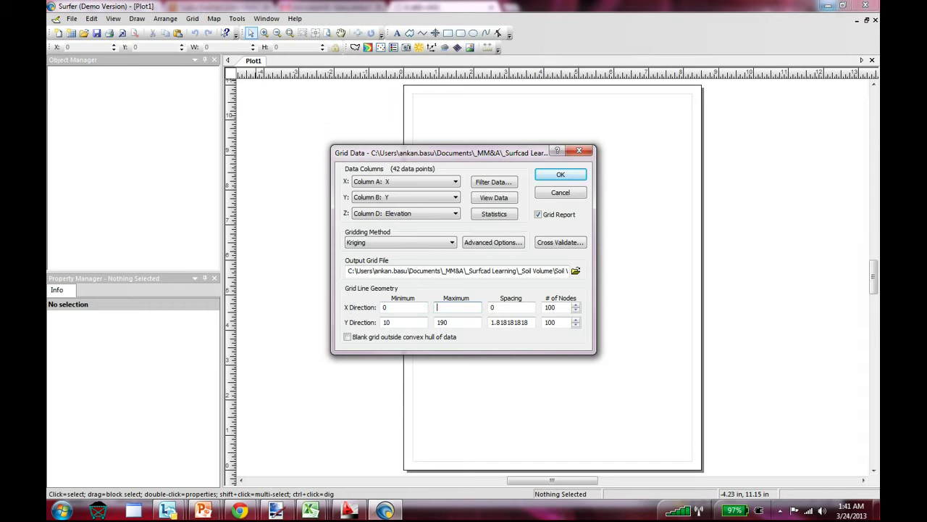
{"action": "type", "text": "200"}
{"action": "key", "text": "Tab"}
{"action": "type", "text": "5"}
{"action": "key", "text": "Tab"}
{"action": "key", "text": "Tab"}
{"action": "type", "text": "0"}
{"action": "key", "text": "Tab"}
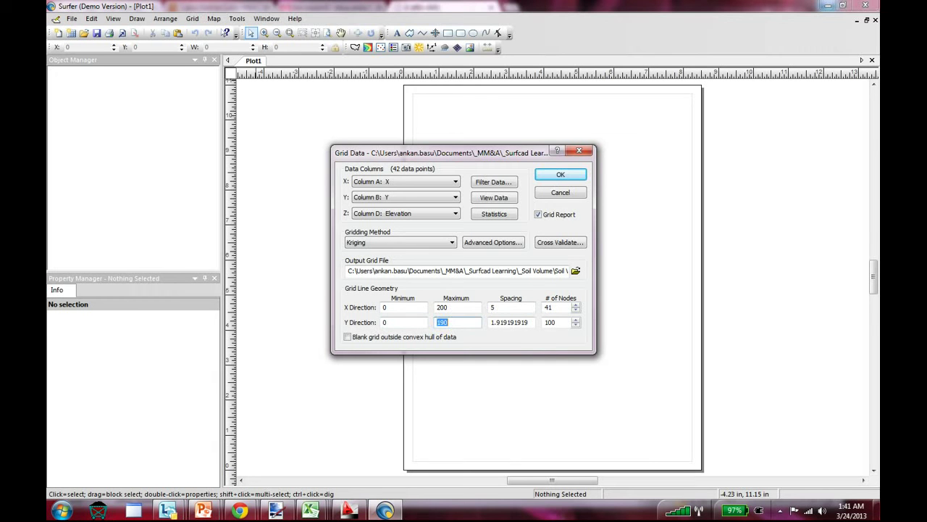
{"action": "type", "text": "200"}
{"action": "key", "text": "Tab"}
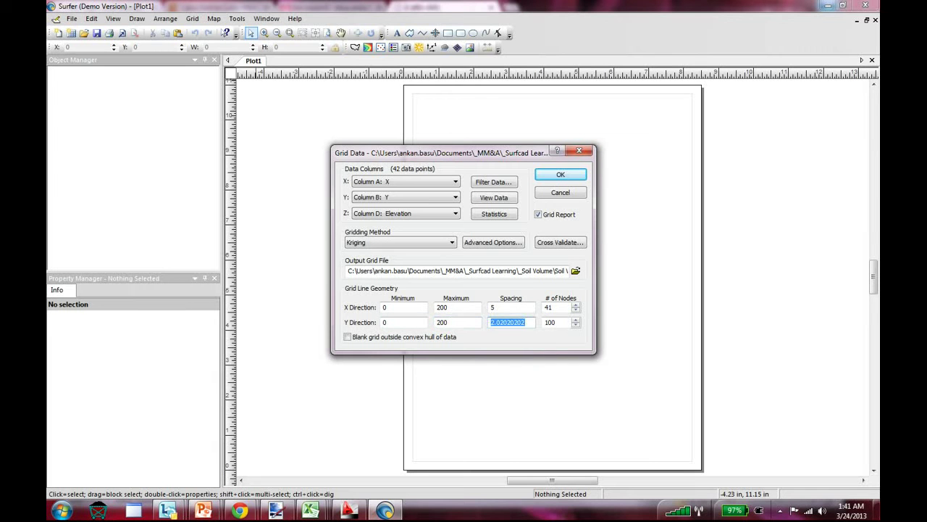
{"action": "type", "text": "5"}
- Browse to BOT.grd as the output, then cancel both dialogs without gridding
{"action": "left_click", "coordinate": [575, 270]}
{"action": "left_click", "coordinate": [528, 194]}
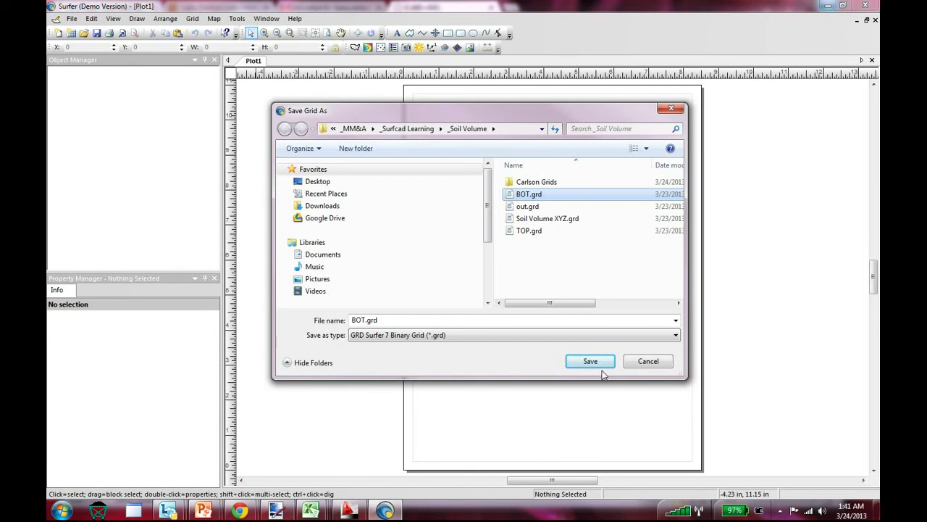
{"action": "left_click", "coordinate": [650, 365]}
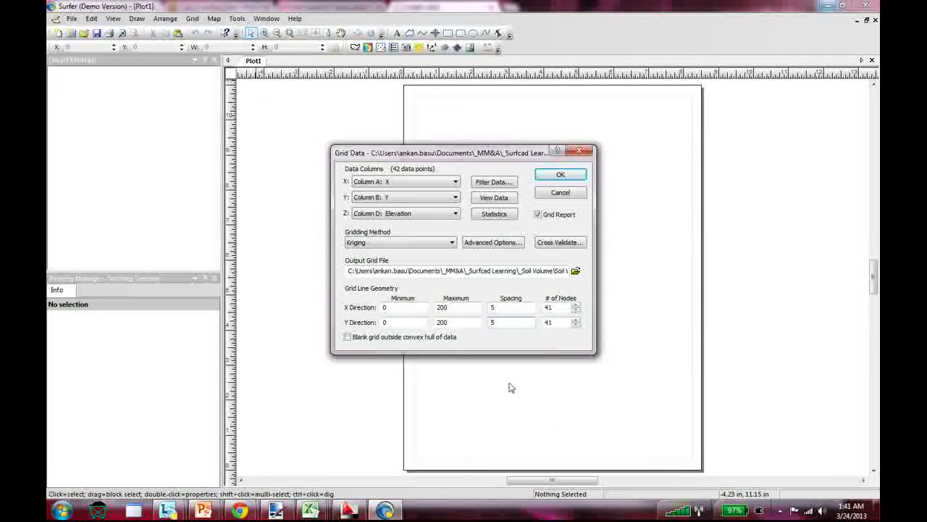
{"action": "left_click", "coordinate": [560, 192]}
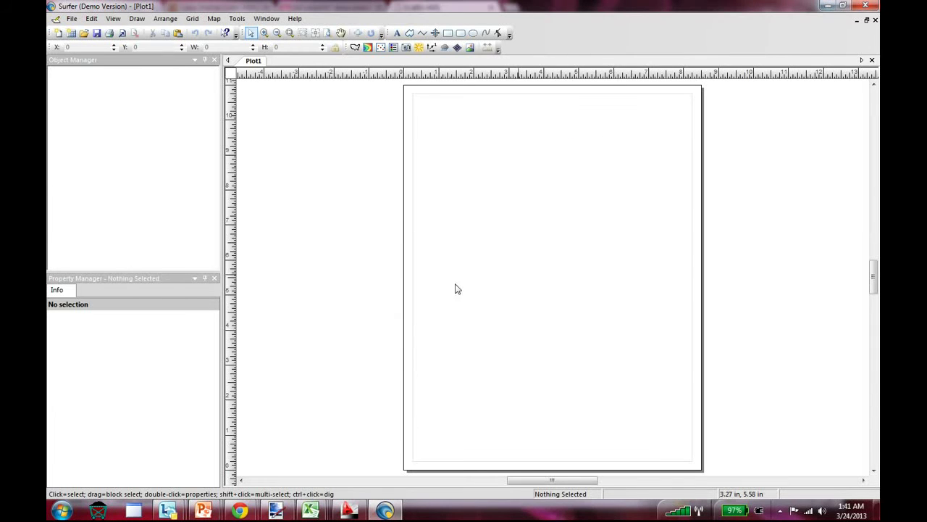
- Create a contour map from TOP.grd and hide its Contours-TOP.grd layer
{"action": "left_click", "coordinate": [213, 19]}
{"action": "mouse_move", "coordinate": [261, 31]}
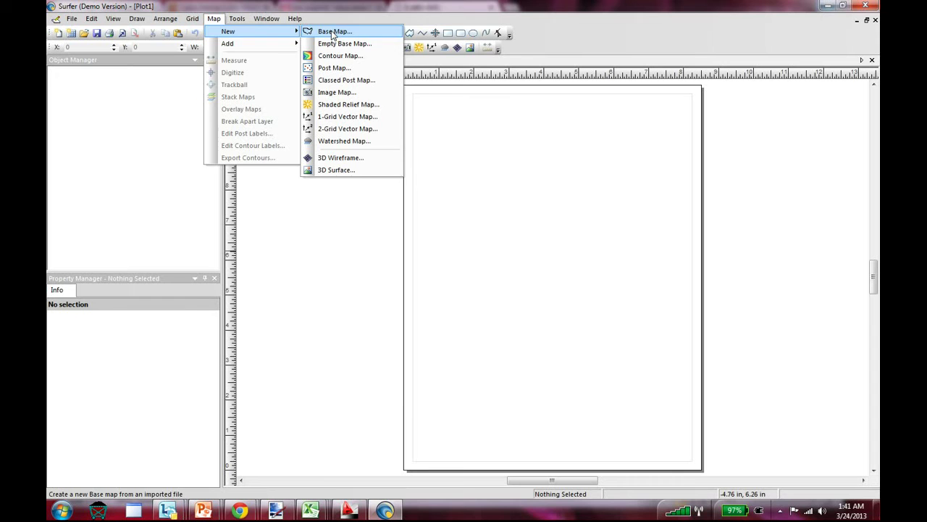
{"action": "left_click", "coordinate": [338, 54]}
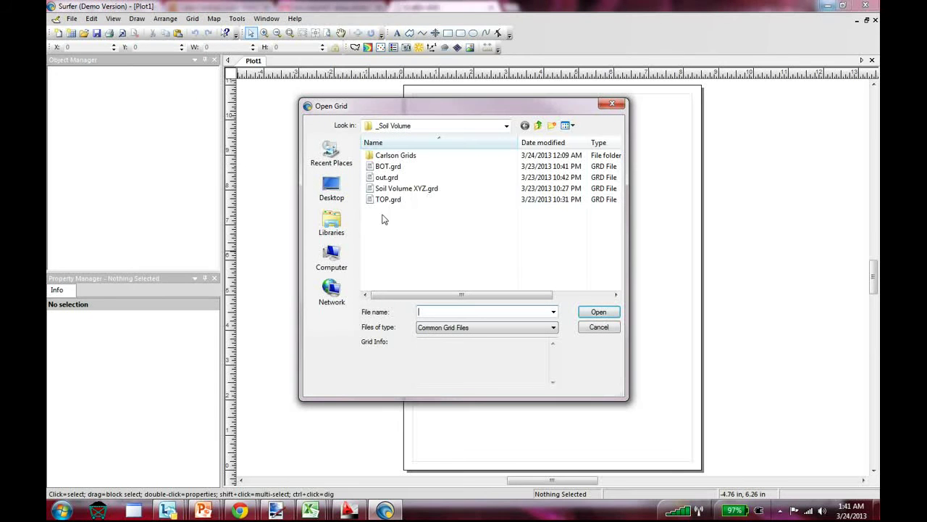
{"action": "left_click", "coordinate": [391, 200]}
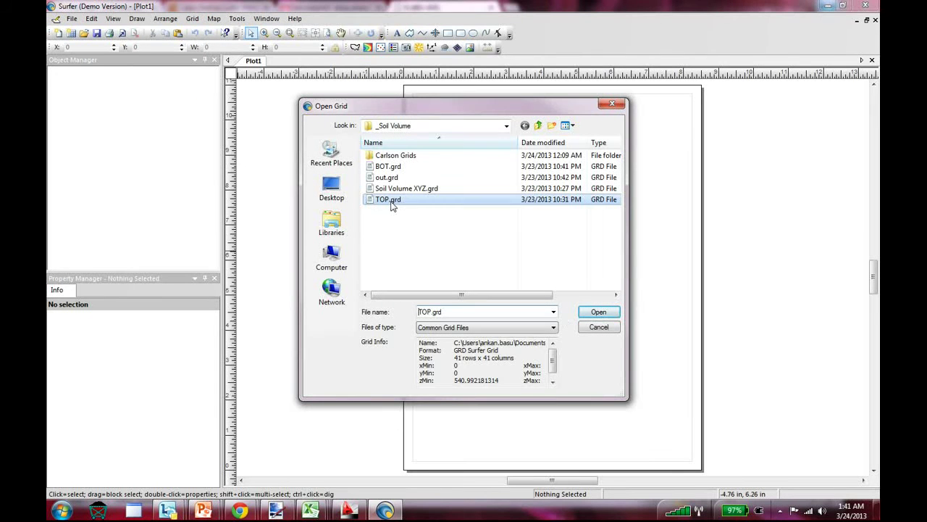
{"action": "left_click", "coordinate": [599, 312]}
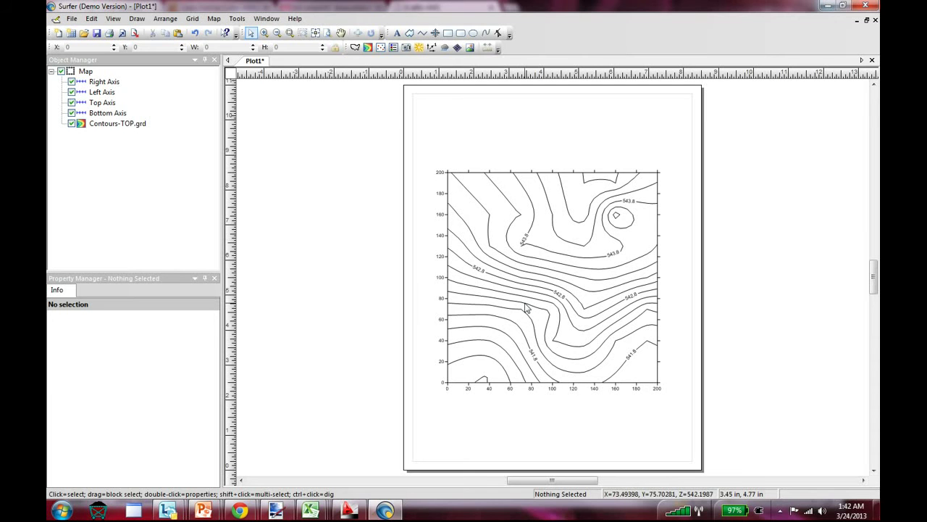
{"action": "left_click", "coordinate": [72, 123]}
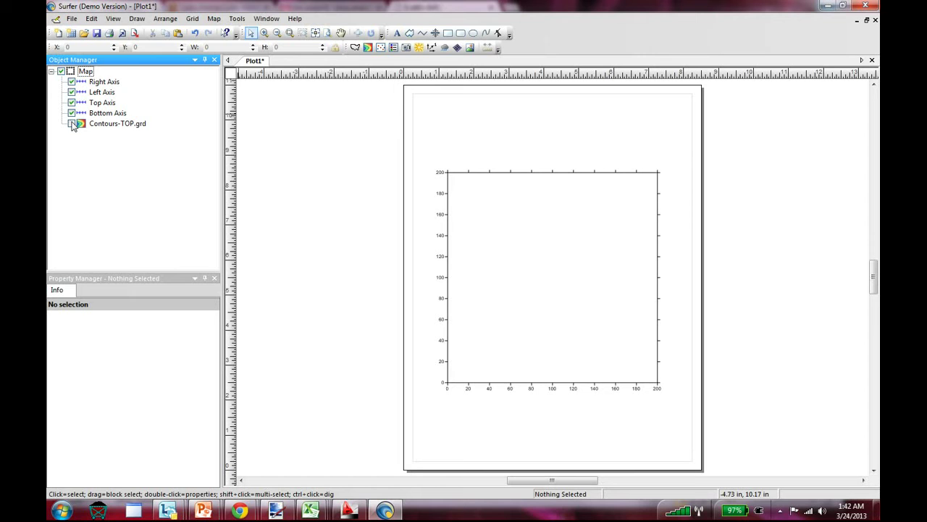
- Add a second contour map from BOT.grd and hide its Contours-BOT.grd layer, keeping TOP hidden
{"action": "left_click", "coordinate": [72, 124]}
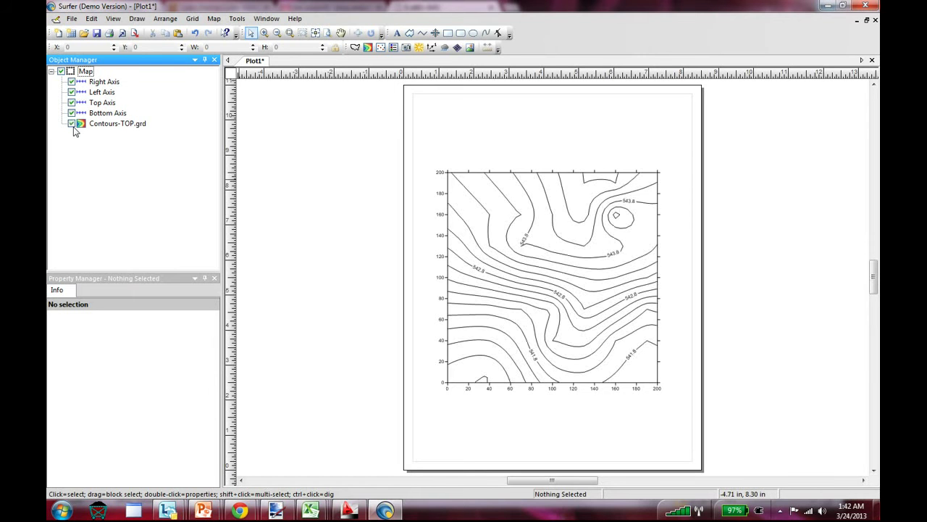
{"action": "left_click", "coordinate": [72, 124]}
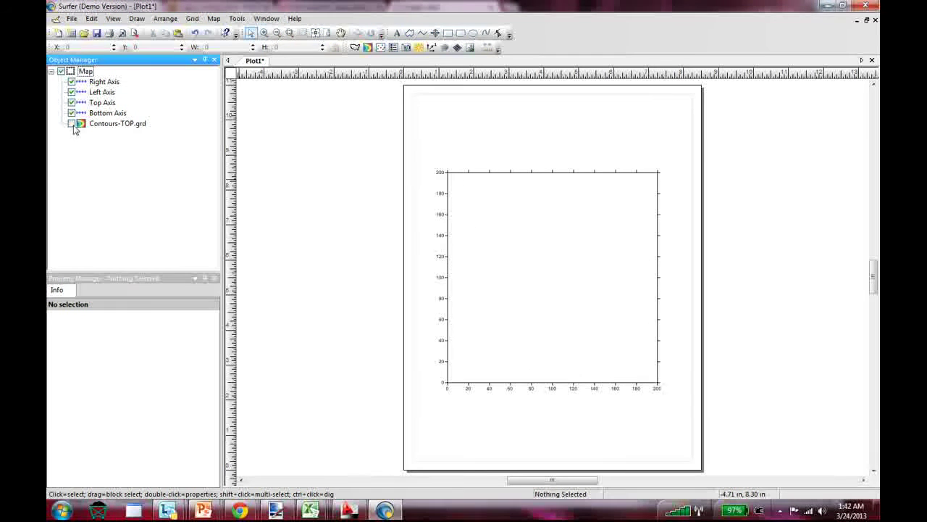
{"action": "left_click", "coordinate": [218, 19]}
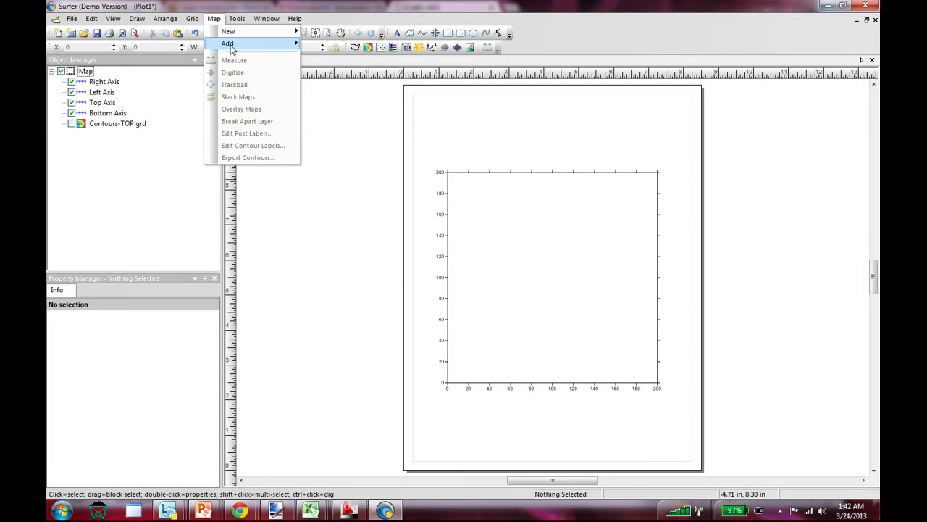
{"action": "mouse_move", "coordinate": [250, 35]}
{"action": "left_click", "coordinate": [340, 56]}
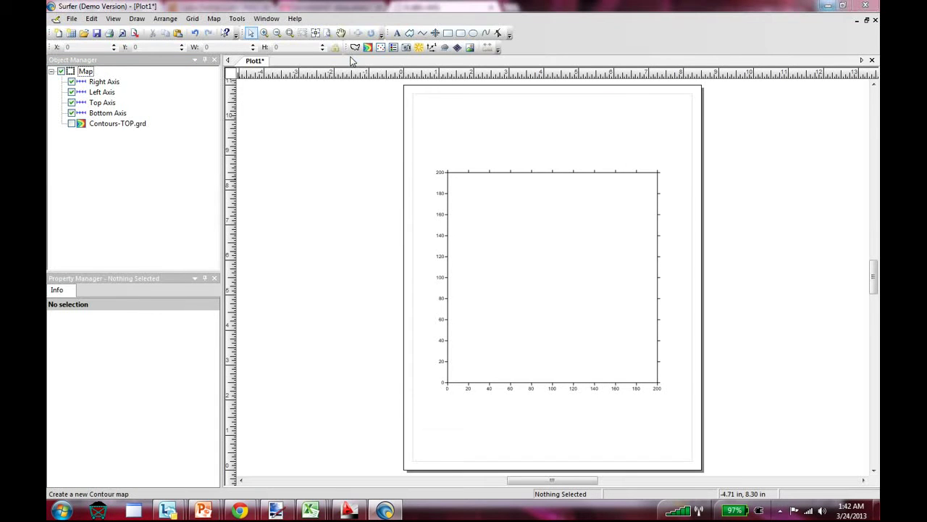
{"action": "left_click", "coordinate": [400, 167]}
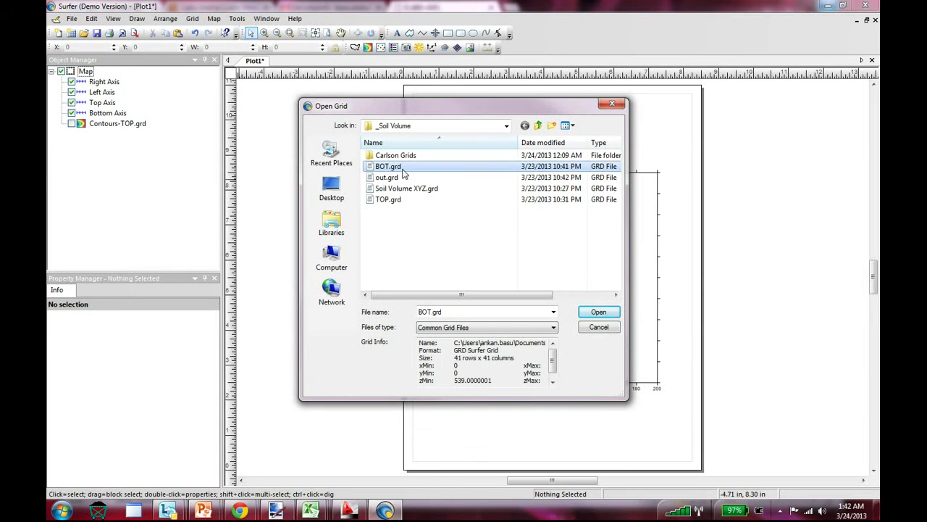
{"action": "left_click", "coordinate": [598, 312]}
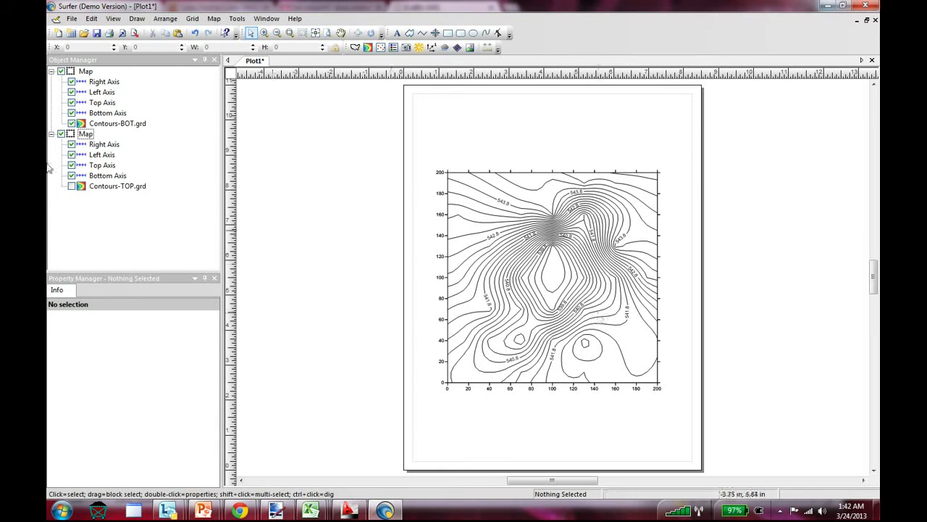
{"action": "left_click", "coordinate": [71, 124]}
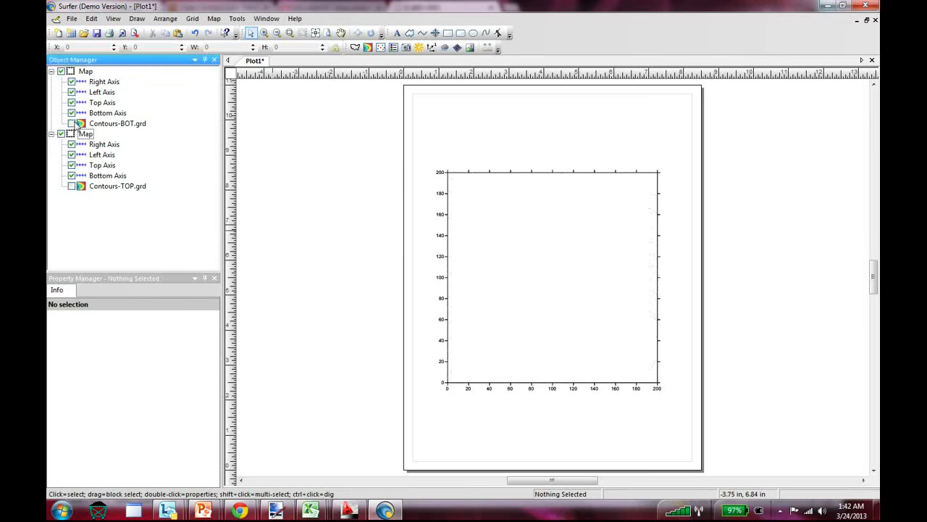
{"action": "left_click", "coordinate": [192, 20]}
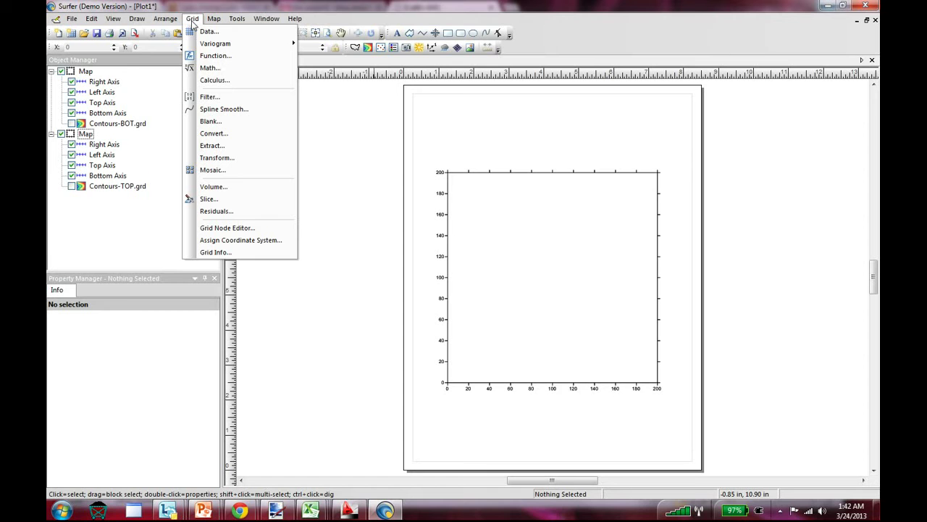
{"action": "left_click", "coordinate": [233, 73]}
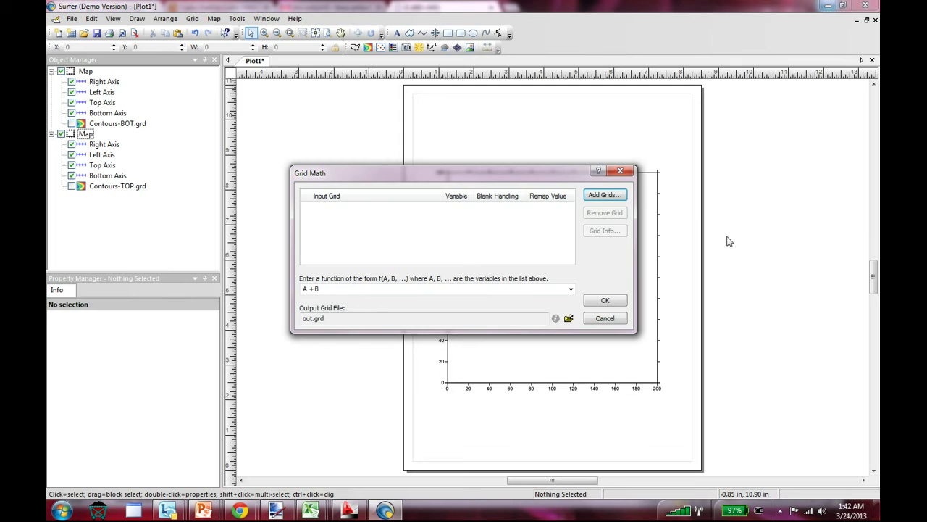
{"action": "left_click", "coordinate": [606, 197]}
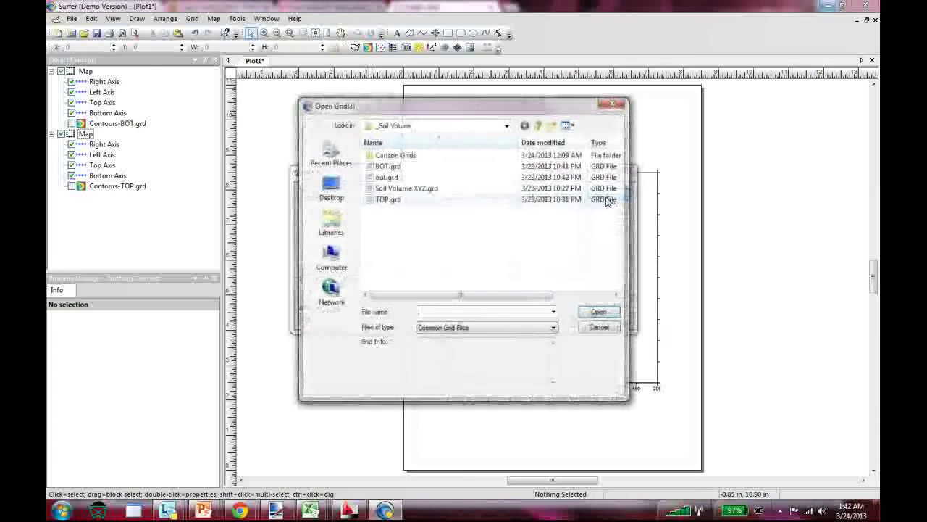
{"action": "left_click", "coordinate": [388, 199]}
{"action": "left_click", "coordinate": [599, 312]}
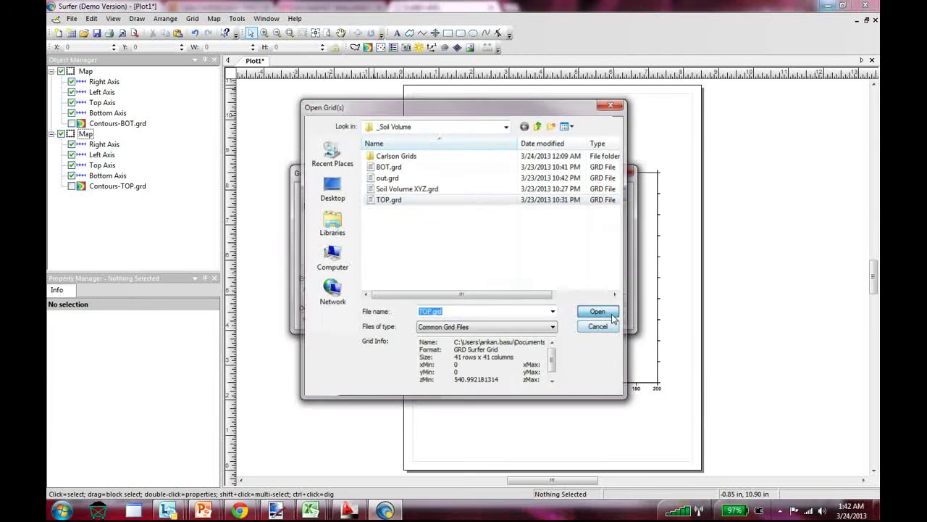
{"action": "left_click", "coordinate": [606, 195]}
{"action": "left_click", "coordinate": [395, 167]}
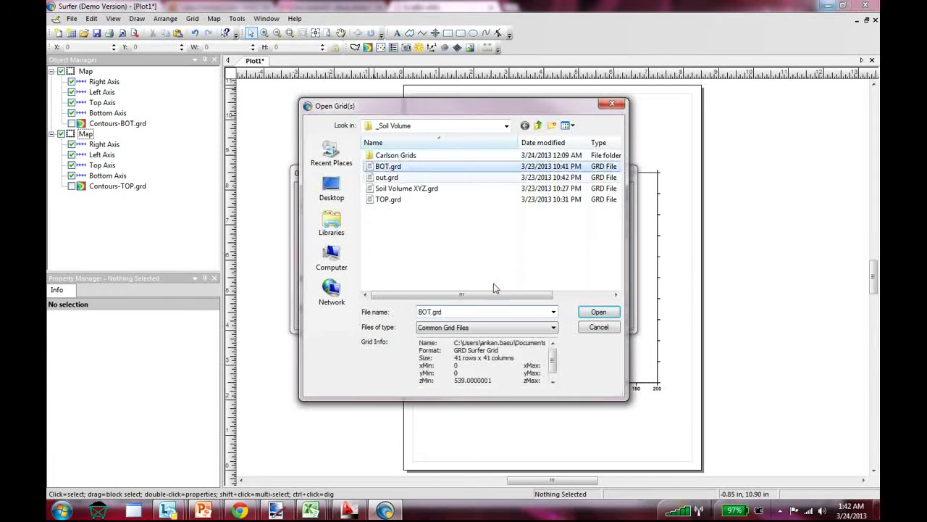
{"action": "left_click", "coordinate": [598, 312]}
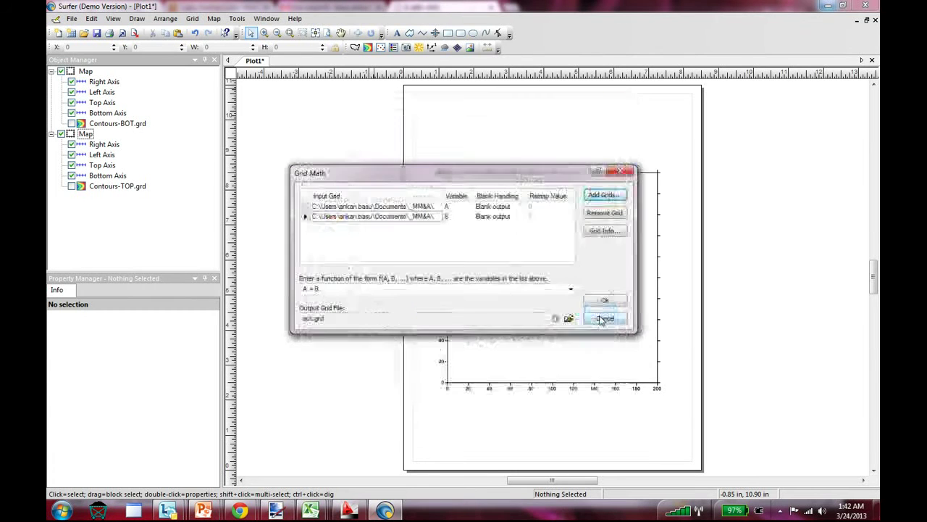
{"action": "left_click", "coordinate": [343, 289]}
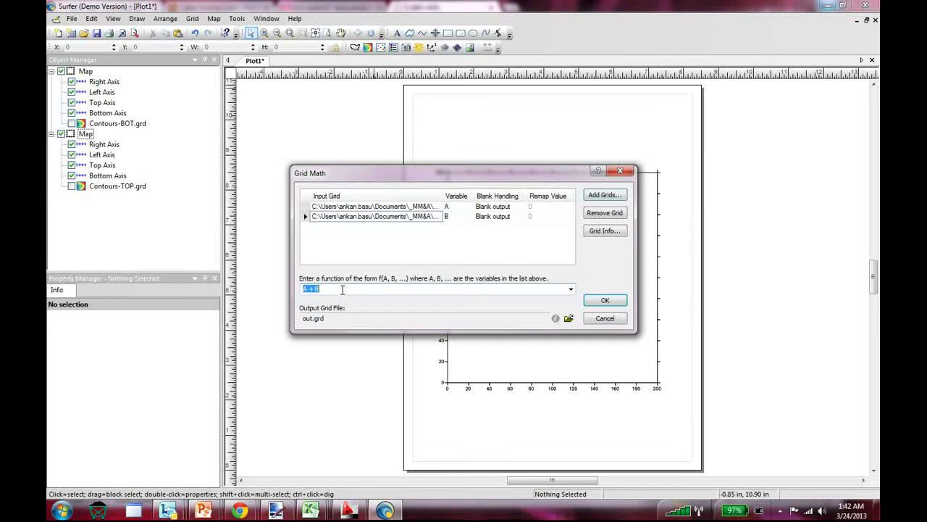
{"action": "key", "text": "shift+Right"}
{"action": "type", "text": "-B"}
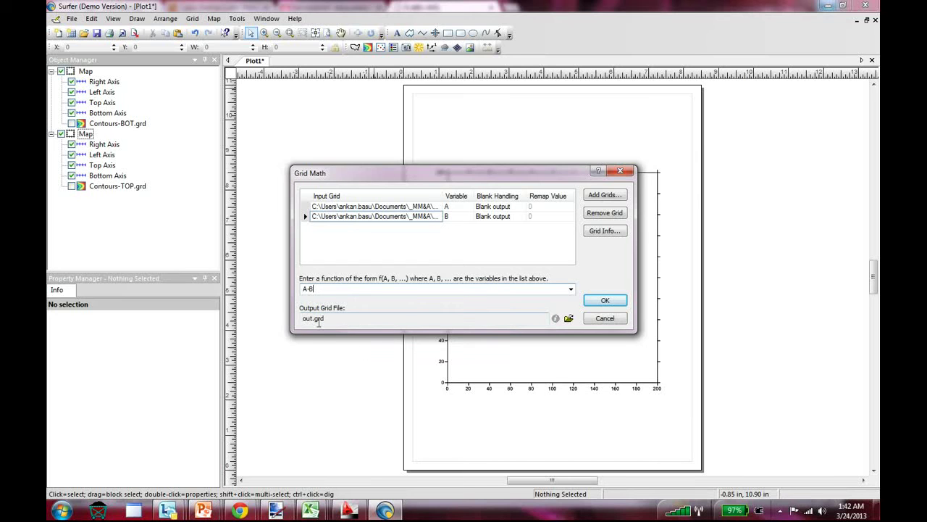
{"action": "left_click", "coordinate": [620, 320]}
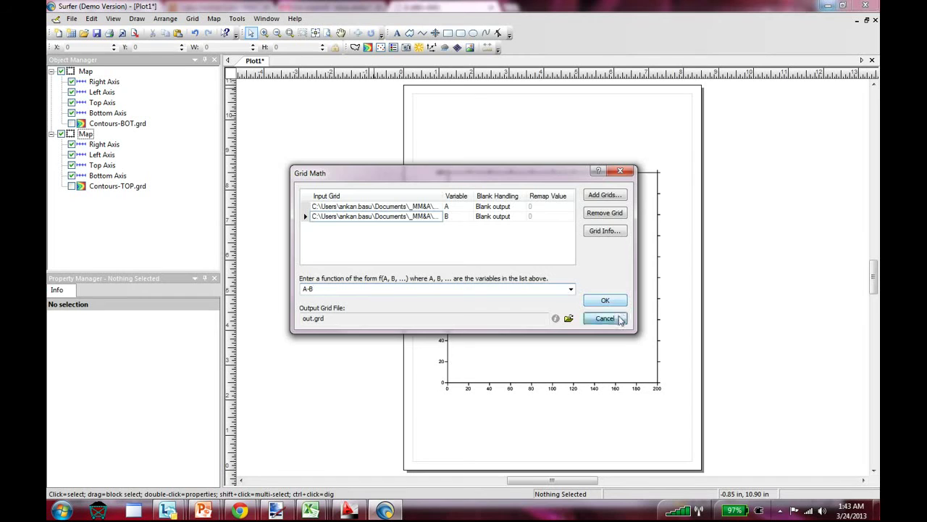
{"action": "left_click", "coordinate": [193, 19]}
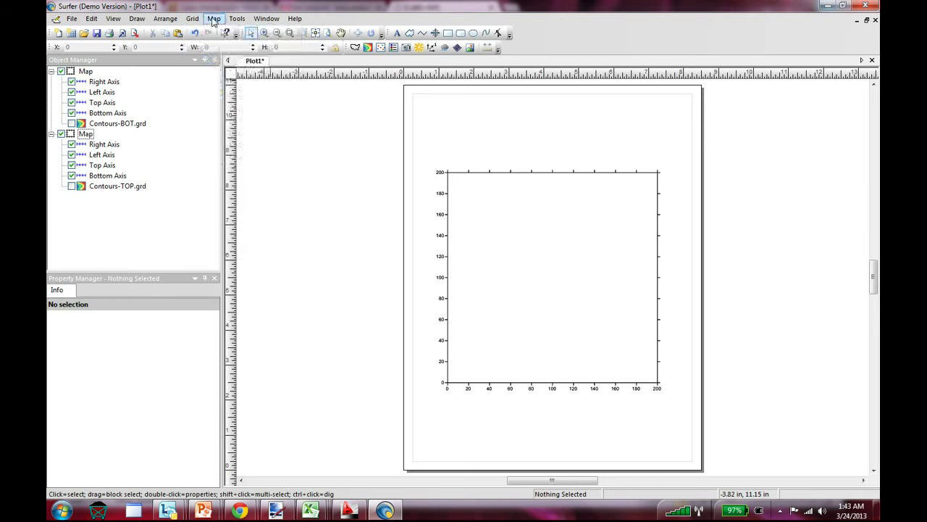
- Add a new contour map of the out.grd difference grid
{"action": "left_click", "coordinate": [214, 19]}
{"action": "mouse_move", "coordinate": [229, 31]}
{"action": "left_click", "coordinate": [342, 56]}
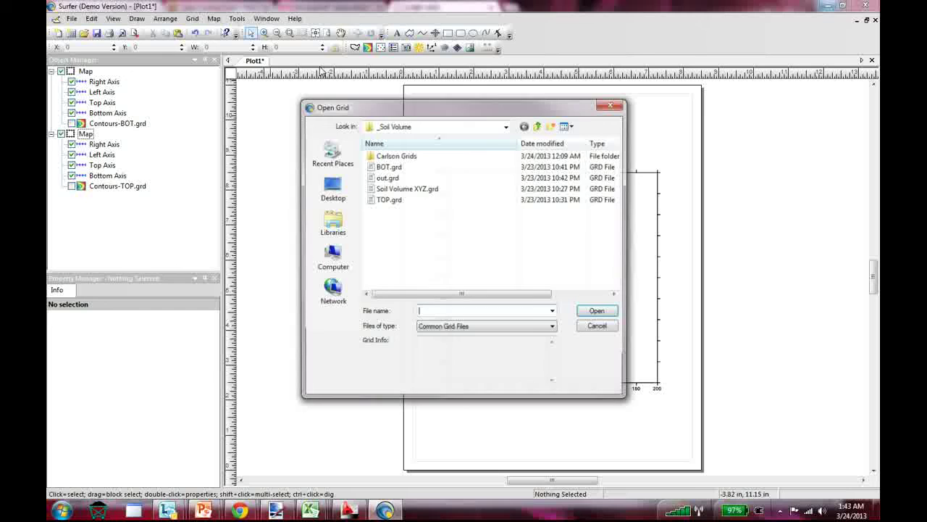
{"action": "left_click", "coordinate": [386, 178]}
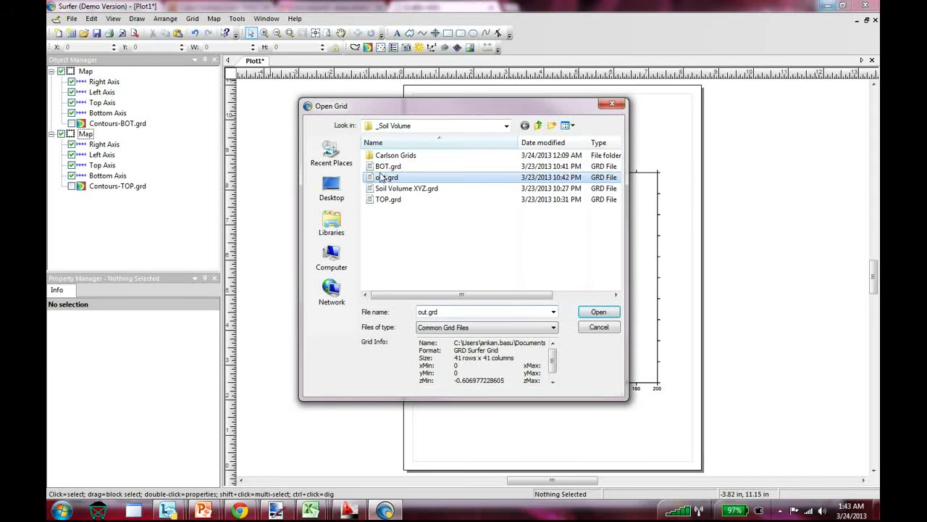
{"action": "left_click", "coordinate": [602, 312]}
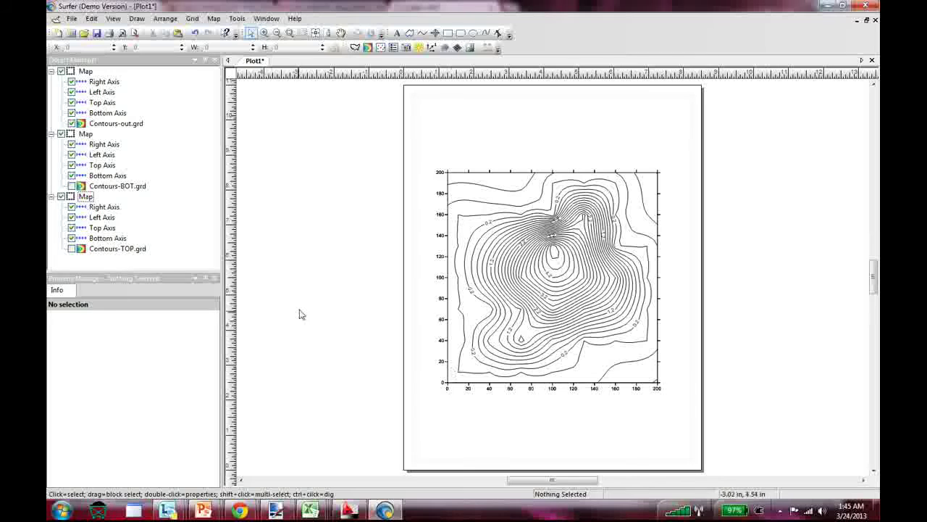
- Run Grid Volume with out.grd as the upper surface against constant Z = 0
{"action": "left_click", "coordinate": [192, 19]}
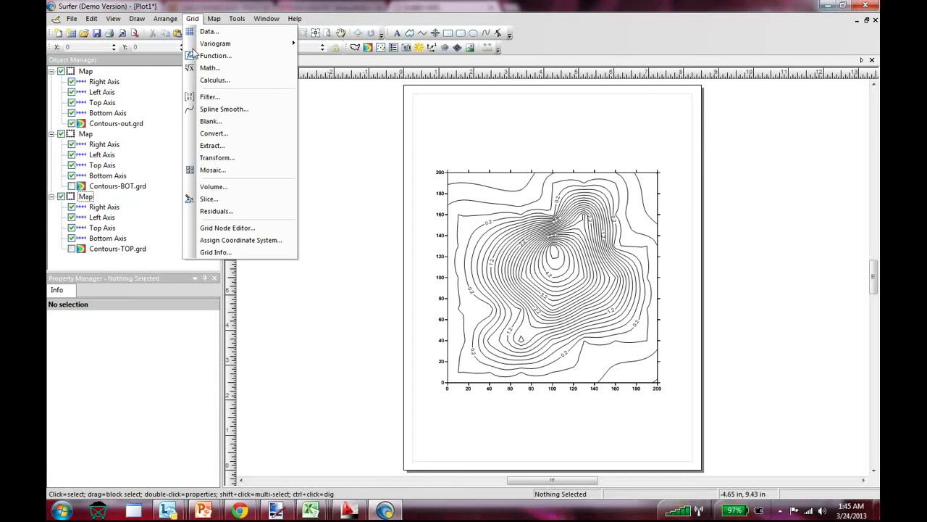
{"action": "left_click", "coordinate": [229, 187]}
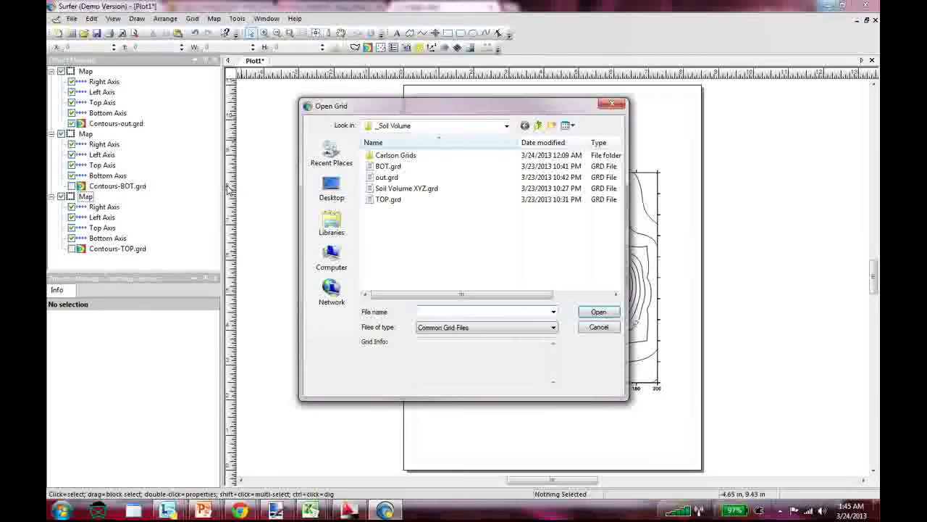
{"action": "left_click", "coordinate": [407, 178]}
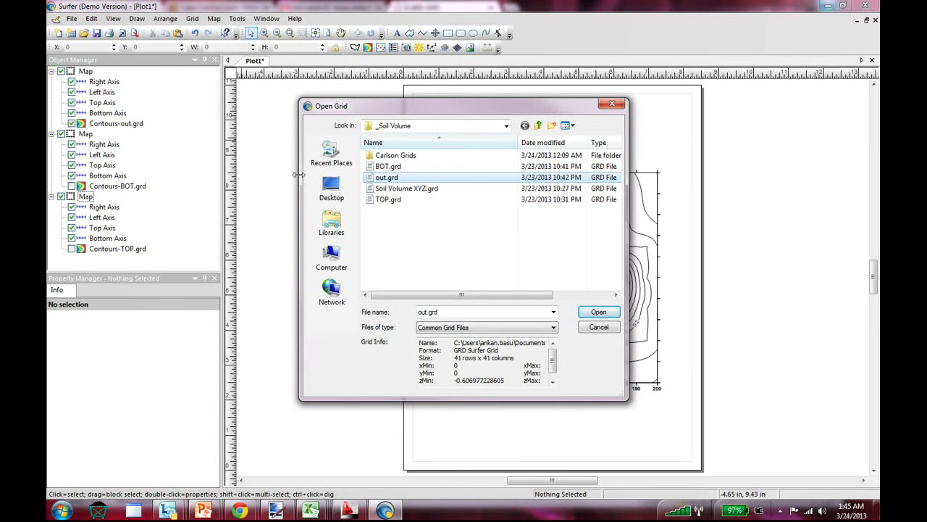
{"action": "left_click", "coordinate": [596, 313]}
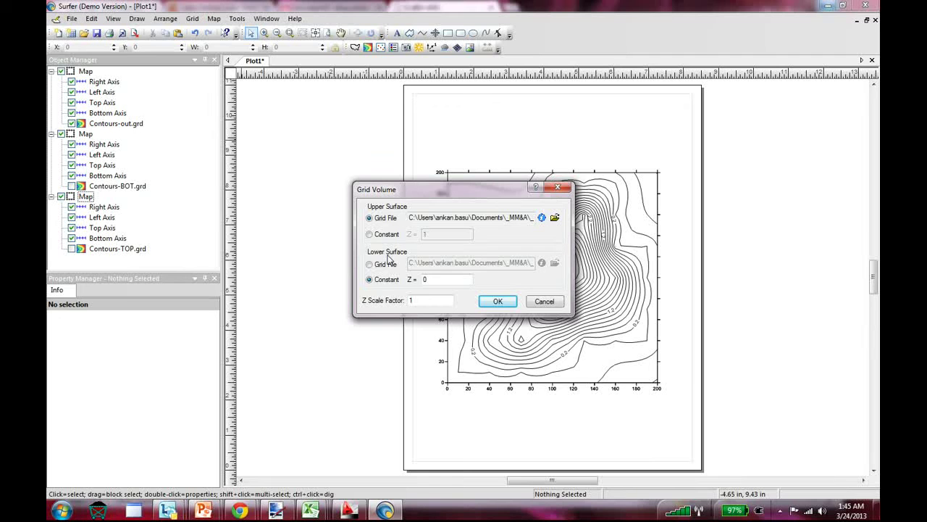
{"action": "double_click", "coordinate": [443, 282]}
{"action": "left_click", "coordinate": [493, 301]}
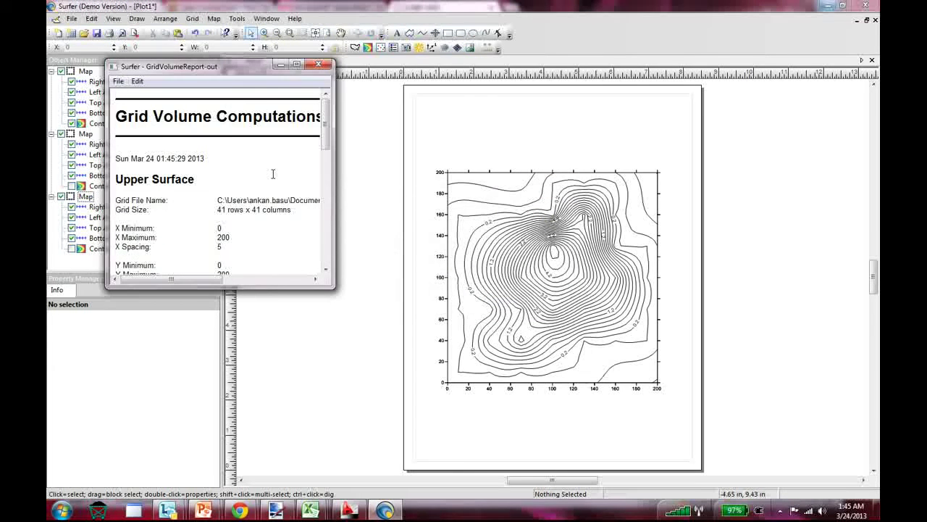
- Maximize the volume report and highlight 32651 in the Trapezoidal Rule total volume
{"action": "left_click", "coordinate": [297, 64]}
{"action": "scroll", "coordinate": [297, 253], "scroll_direction": "down", "scroll_amount": 3}
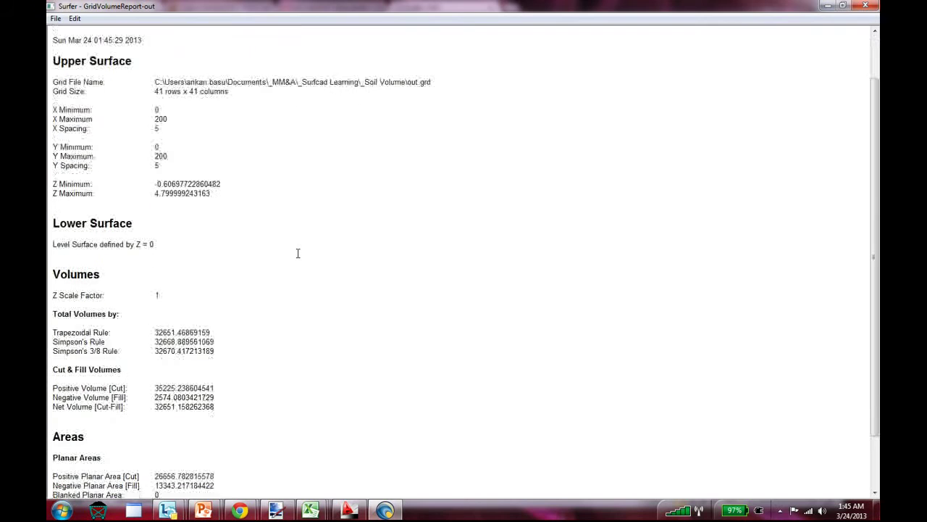
{"action": "scroll", "coordinate": [297, 253], "scroll_direction": "down", "scroll_amount": 2}
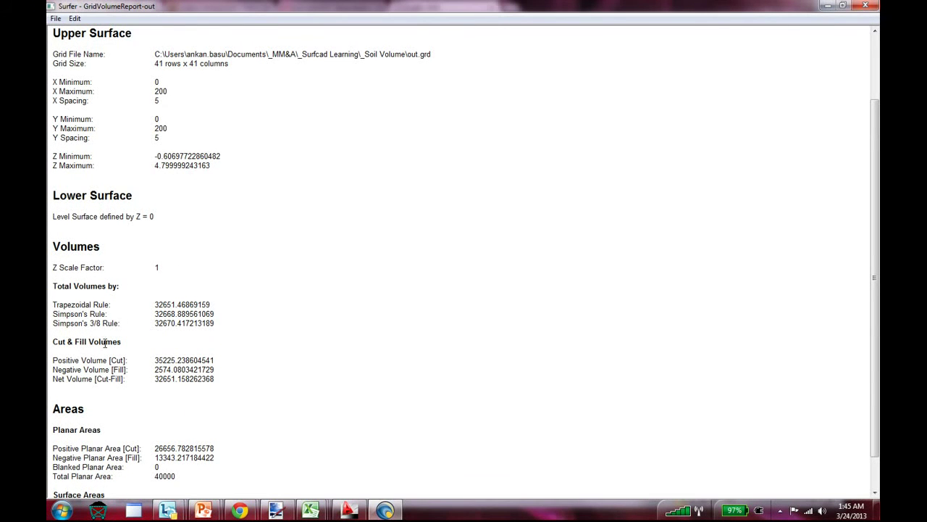
{"action": "left_click_drag", "start_coordinate": [154, 304], "coordinate": [210, 327]}
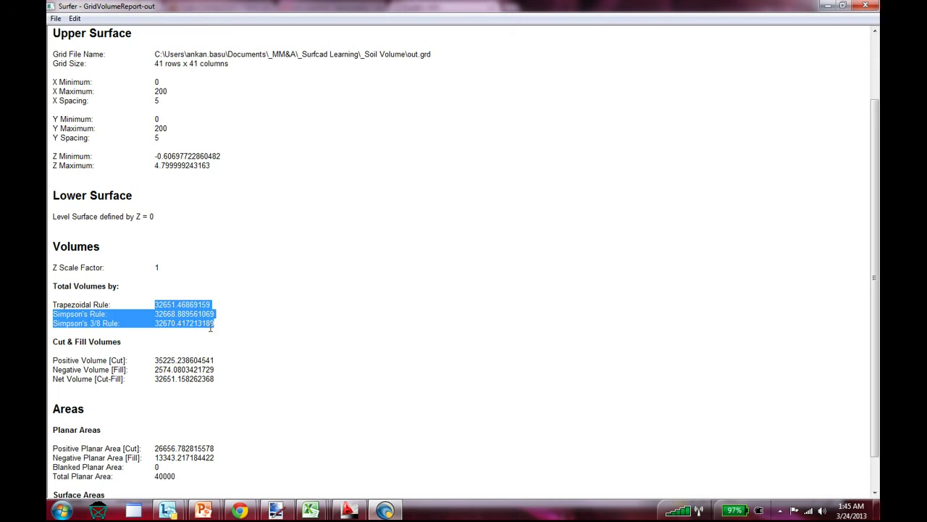
{"action": "left_click", "coordinate": [63, 304]}
{"action": "left_click_drag", "start_coordinate": [53, 304], "coordinate": [229, 324]}
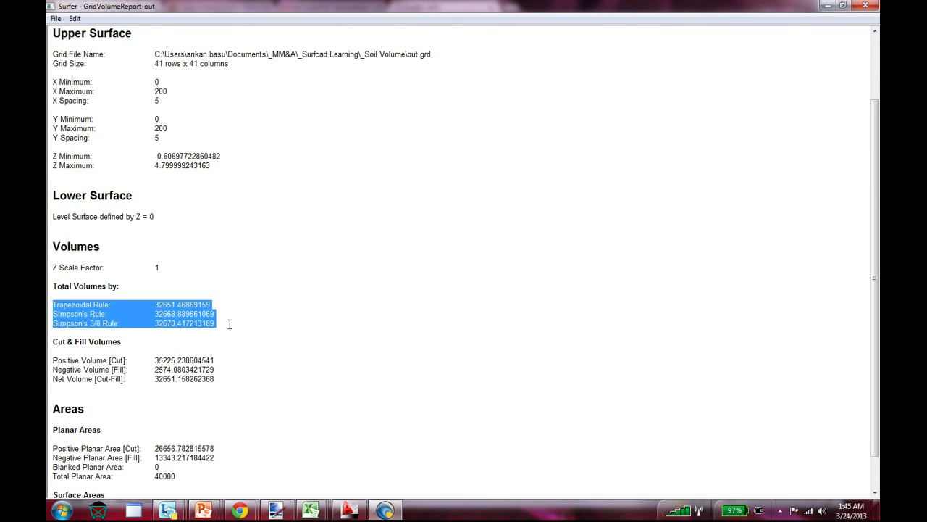
{"action": "left_click", "coordinate": [233, 330]}
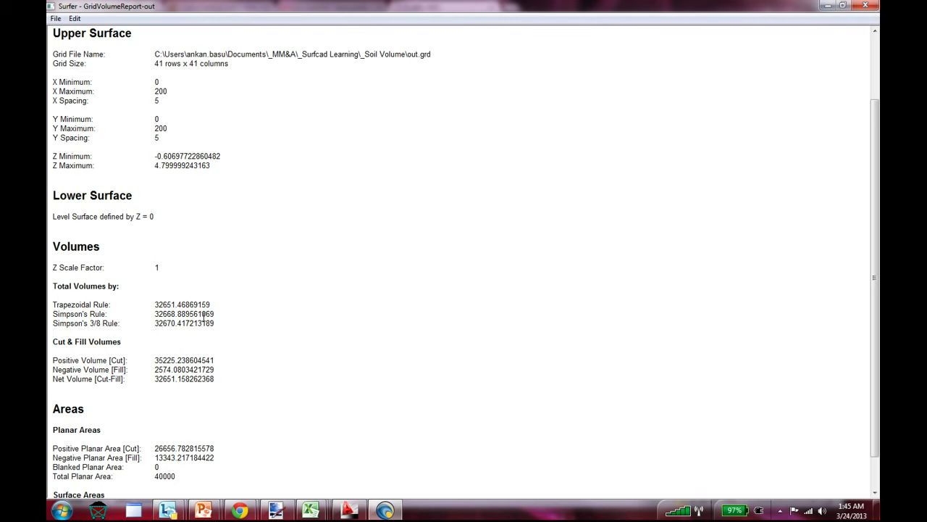
{"action": "left_click_drag", "start_coordinate": [177, 303], "coordinate": [154, 305]}
{"action": "left_click", "coordinate": [310, 511]}
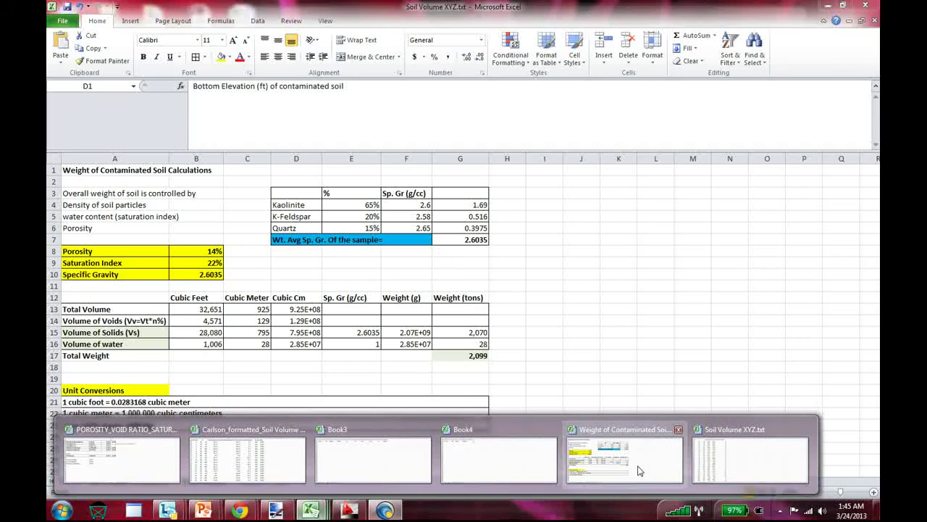
- Compare the workbook's 32,651 cubic feet Total Volume in B13 with Surfer's report, then minimize Surfer
{"action": "left_click", "coordinate": [640, 471]}
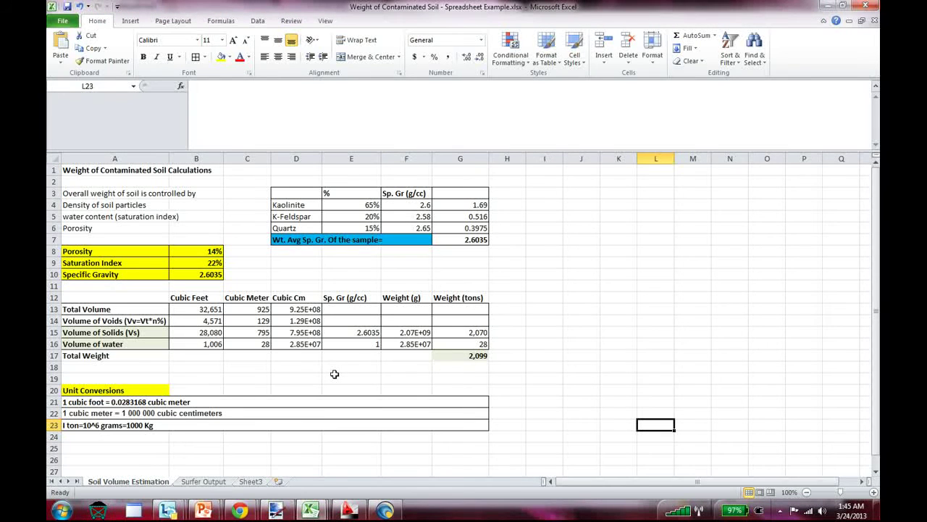
{"action": "left_click", "coordinate": [133, 171]}
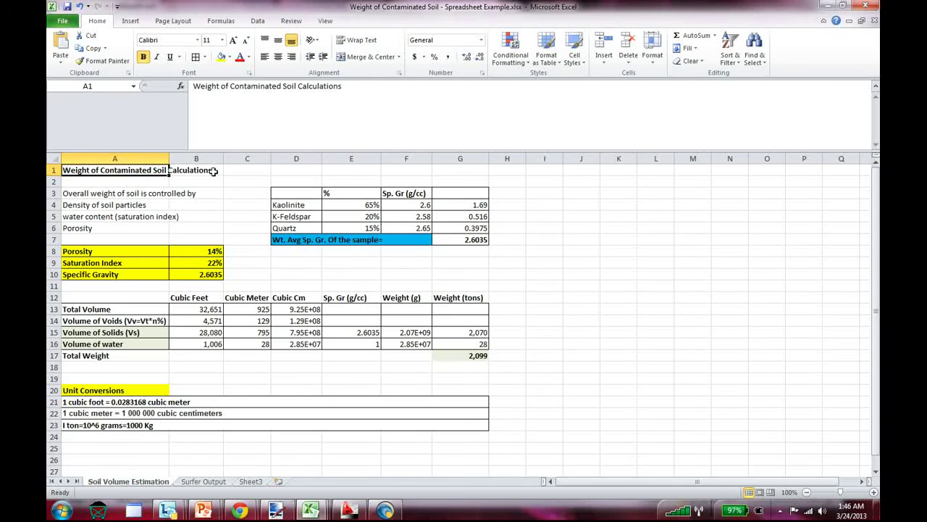
{"action": "left_click", "coordinate": [208, 311]}
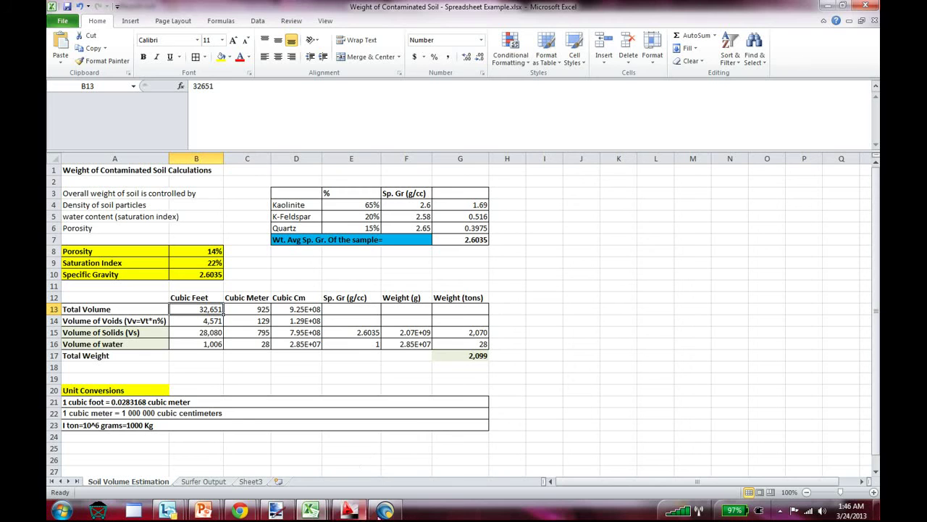
{"action": "left_click", "coordinate": [383, 511]}
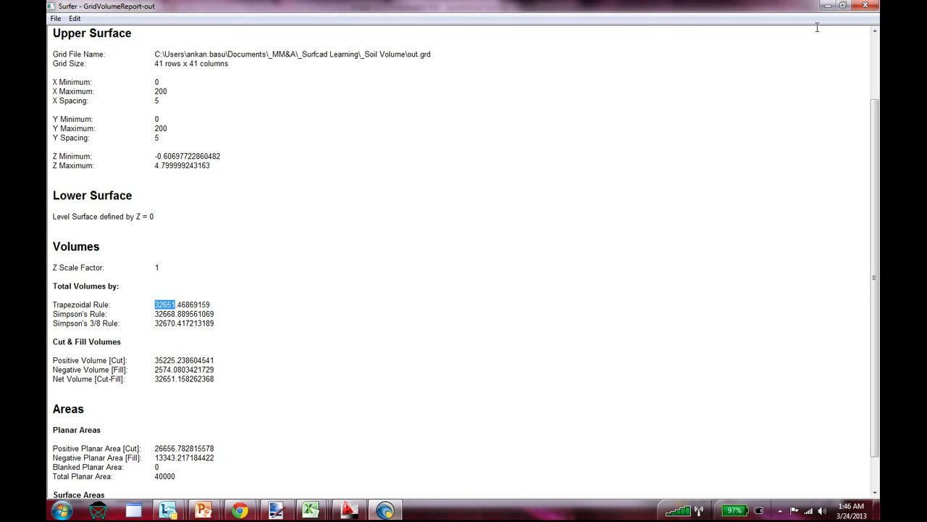
{"action": "left_click", "coordinate": [827, 5]}
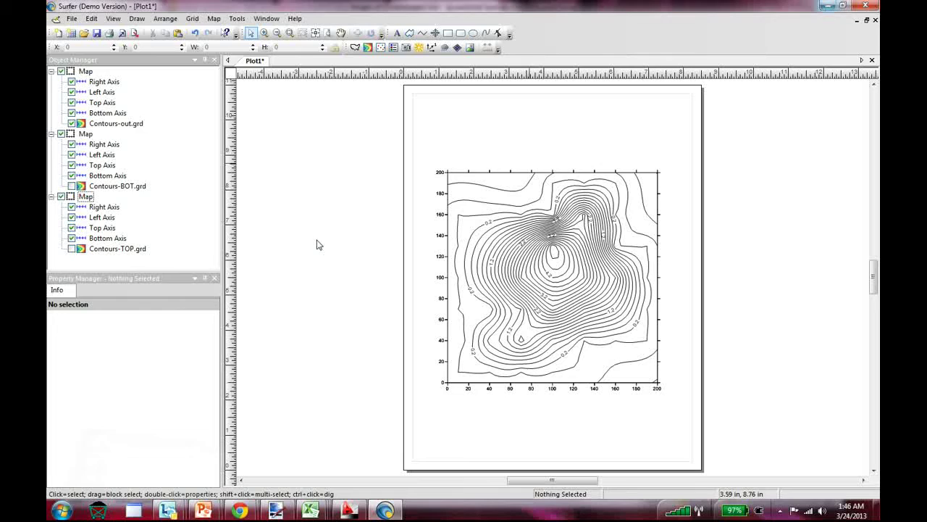
{"action": "left_click", "coordinate": [826, 5]}
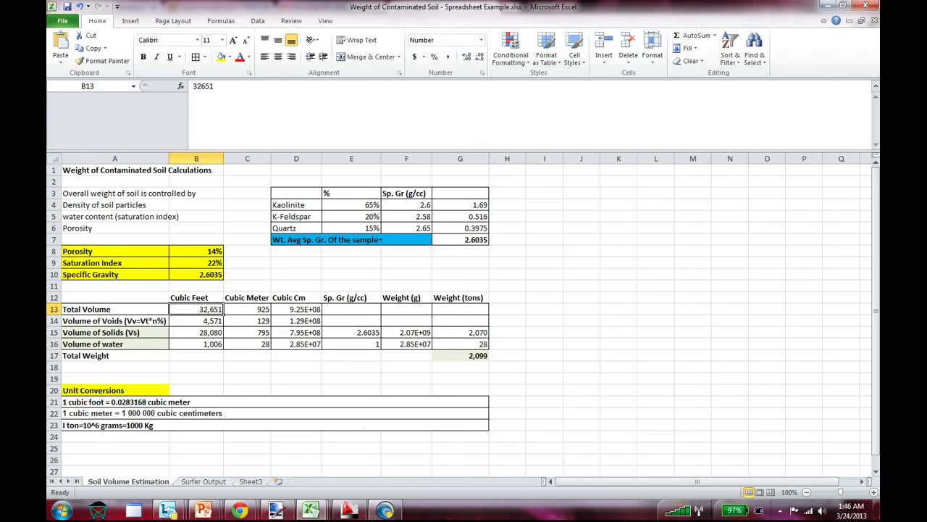
- Open Soil Volume ppt.pptx and scroll from the Steps slide to slide 6, Volume and Weight Calculations
{"action": "mouse_move", "coordinate": [205, 512]}
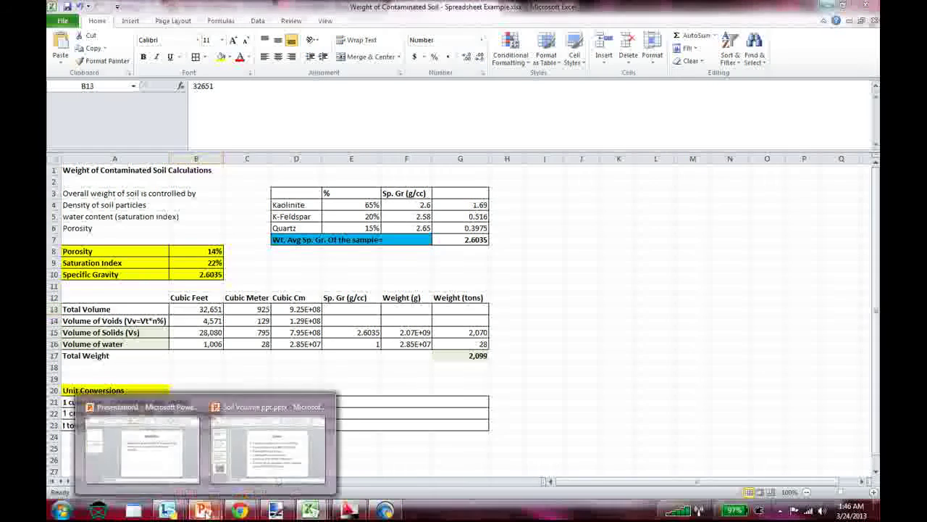
{"action": "left_click", "coordinate": [267, 445]}
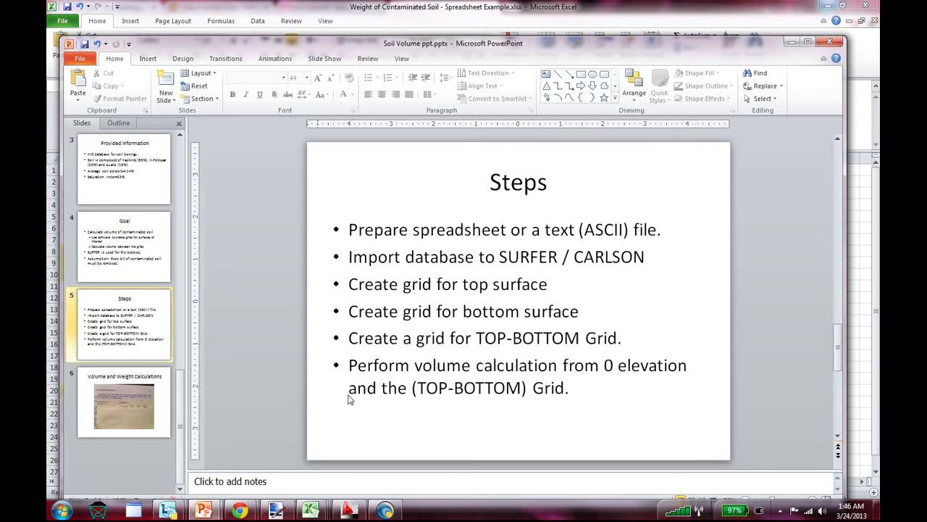
{"action": "left_click", "coordinate": [588, 365]}
{"action": "scroll", "coordinate": [588, 365], "scroll_direction": "down", "scroll_amount": 2}
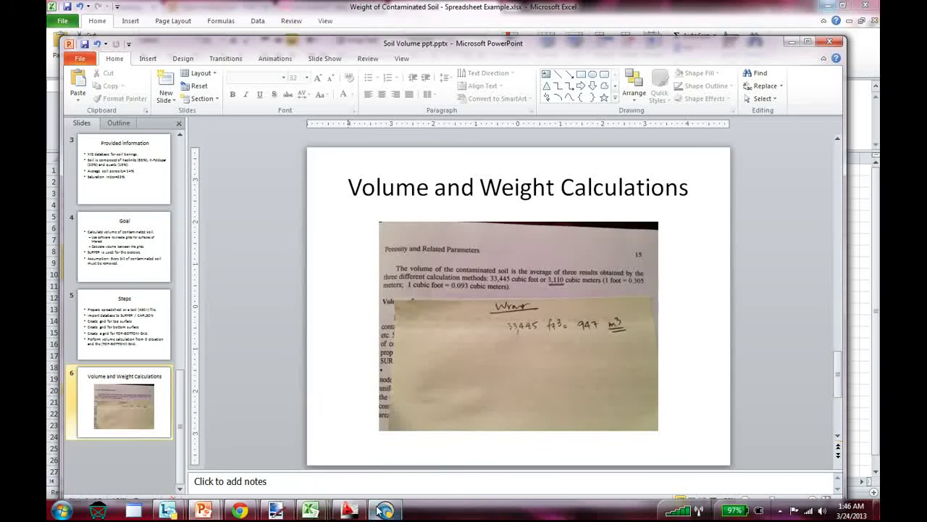
- Minimize Surfer's GridVolumeReport window, then return to the Soil Volume presentation
{"action": "mouse_move", "coordinate": [257, 511]}
{"action": "mouse_move", "coordinate": [386, 511]}
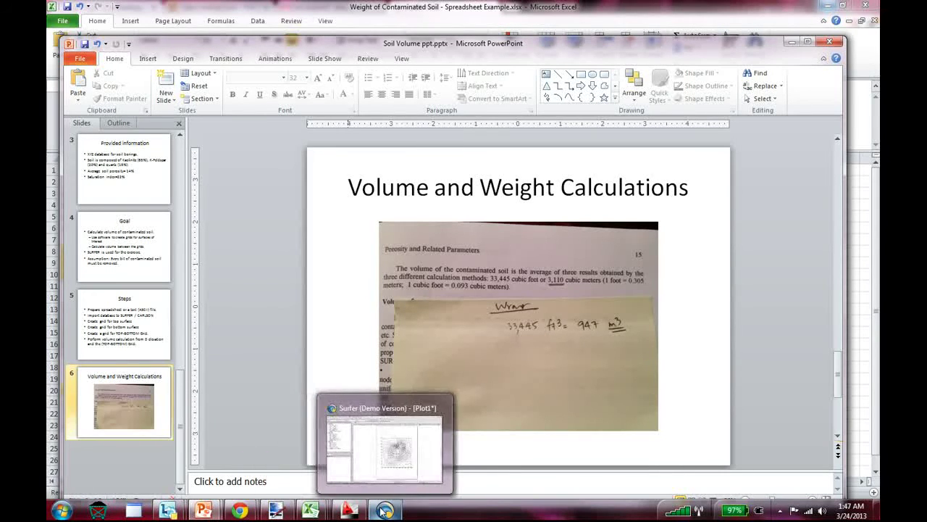
{"action": "left_click", "coordinate": [390, 468]}
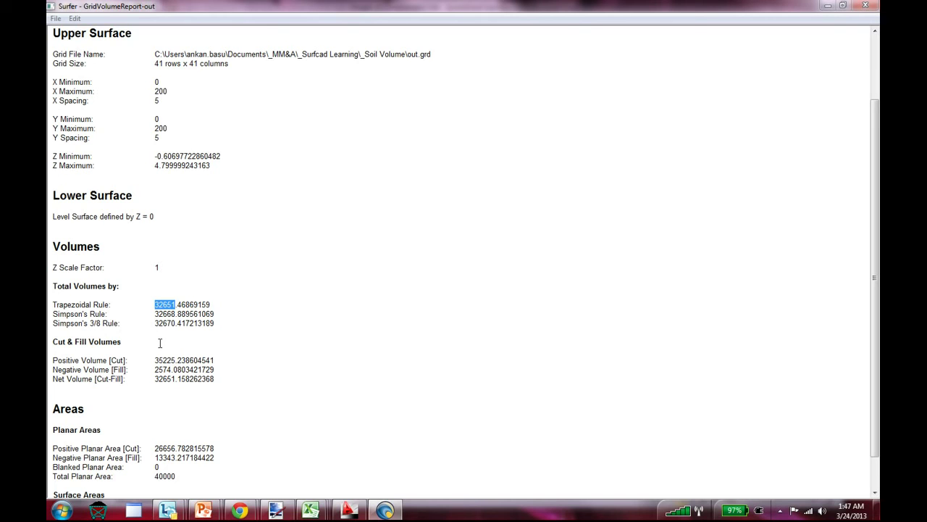
{"action": "left_click", "coordinate": [828, 5]}
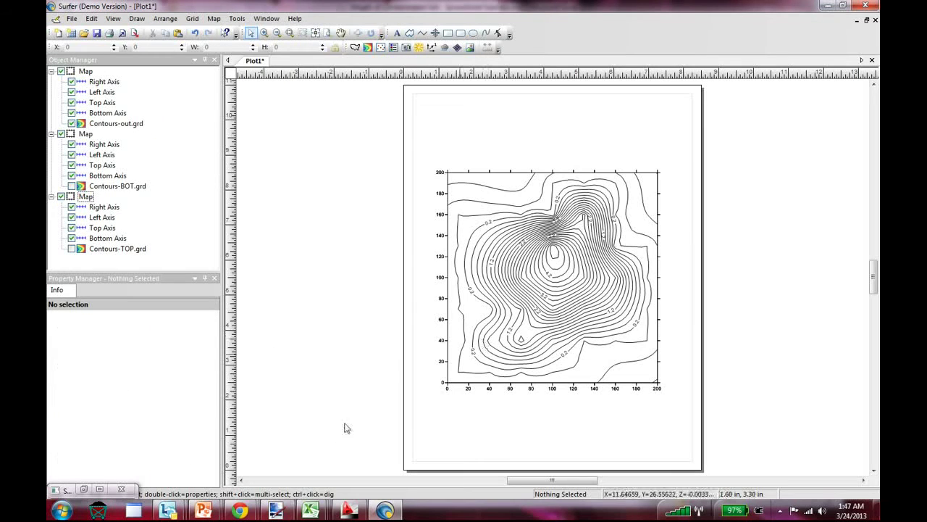
{"action": "mouse_move", "coordinate": [204, 510]}
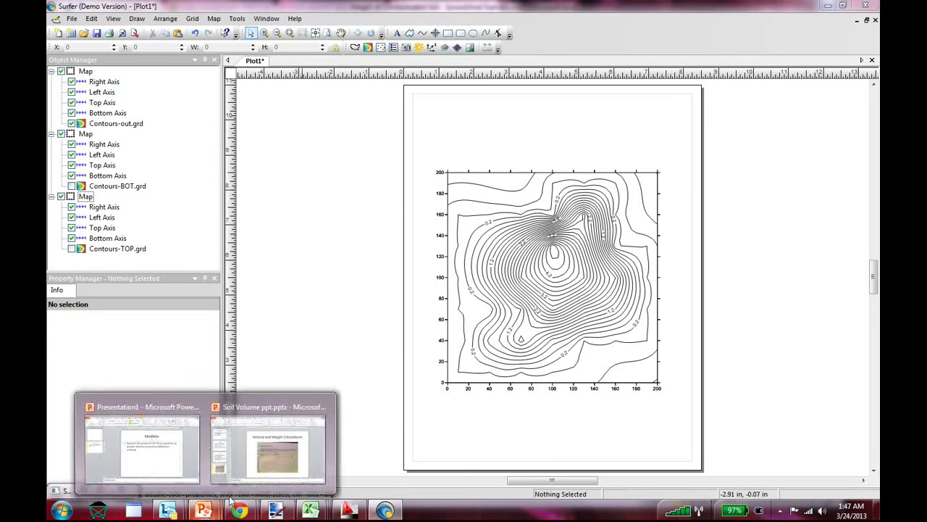
{"action": "left_click", "coordinate": [304, 444]}
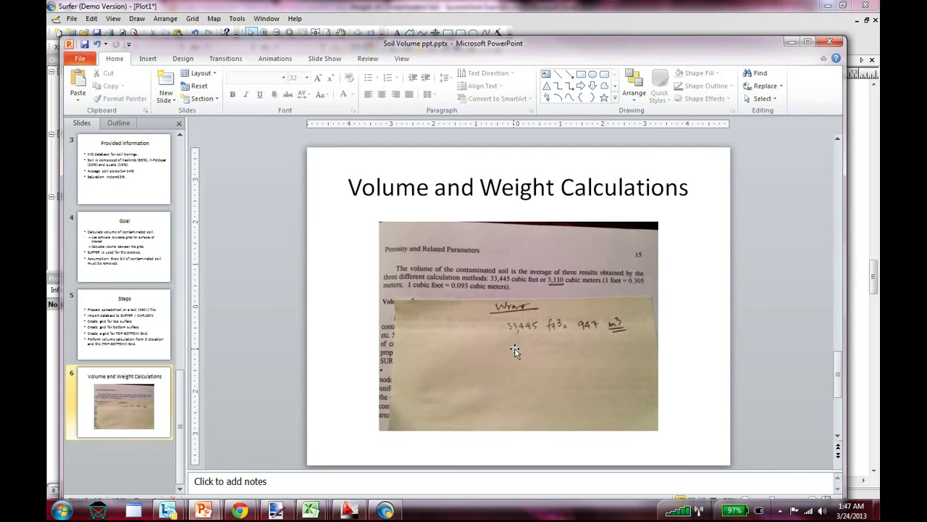
- Review the 33,445 cubic feet volume on slide 6, then head back to the Excel workbook
{"action": "scroll", "coordinate": [516, 349], "scroll_direction": "down", "scroll_amount": 1}
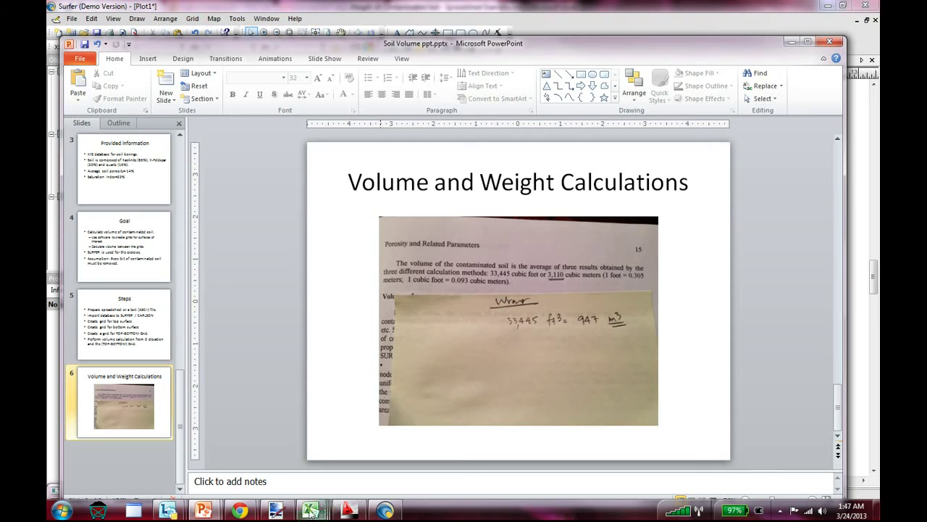
{"action": "mouse_move", "coordinate": [310, 509]}
{"action": "left_click", "coordinate": [627, 435]}
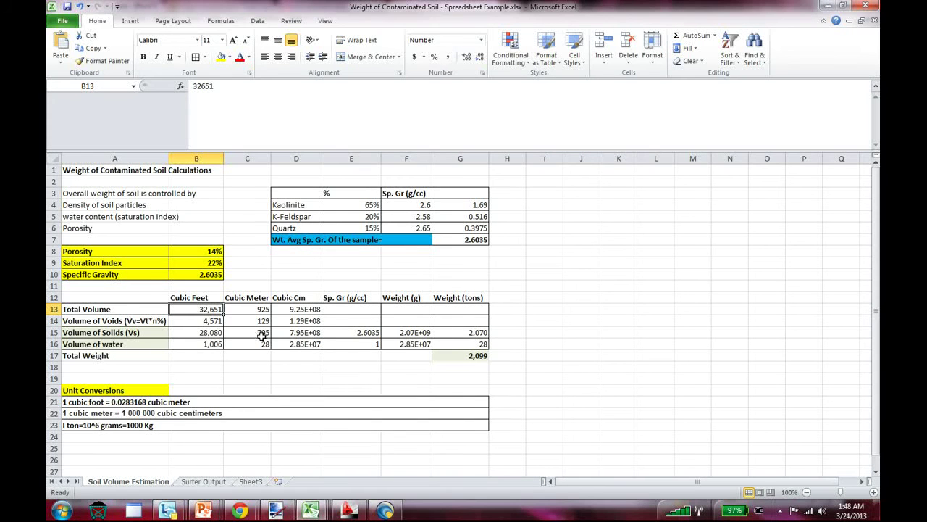
{"action": "left_click", "coordinate": [204, 321]}
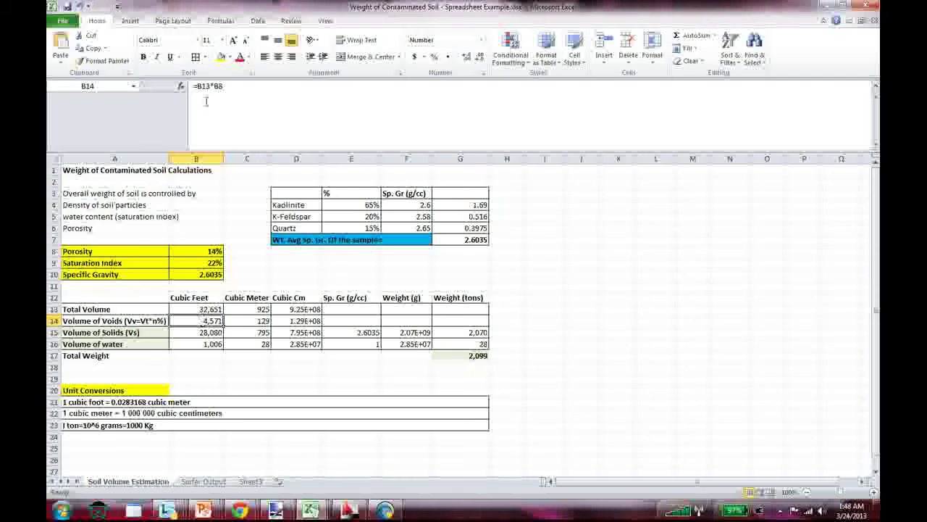
{"action": "left_click", "coordinate": [212, 331]}
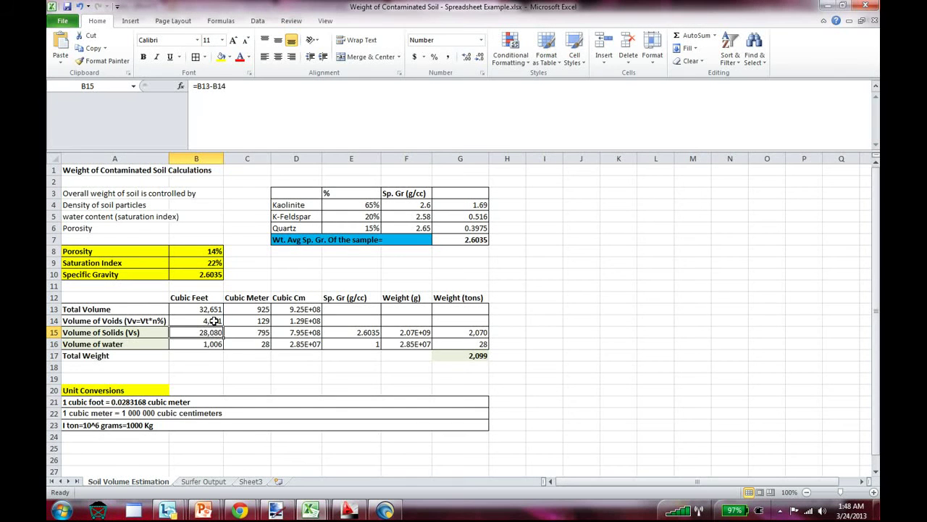
{"action": "left_click", "coordinate": [214, 321]}
{"action": "left_click", "coordinate": [214, 310]}
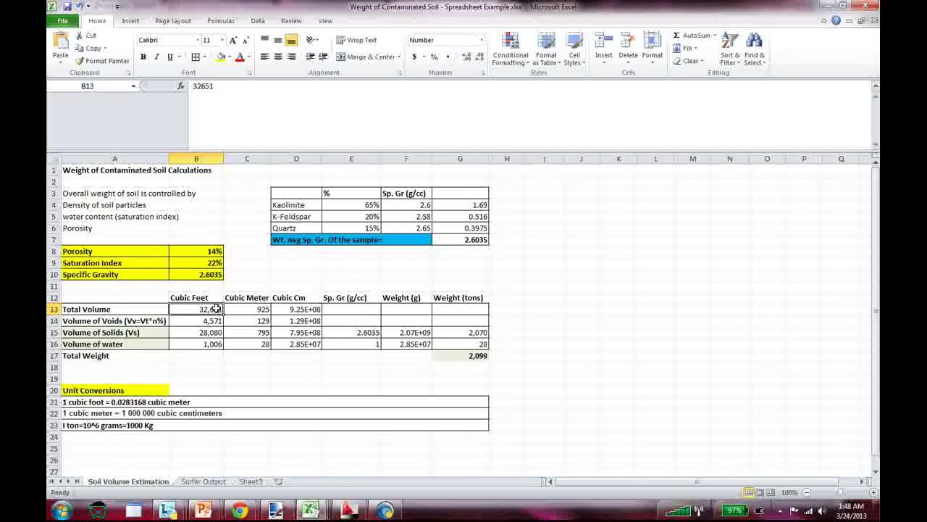
{"action": "left_click", "coordinate": [207, 331]}
{"action": "left_click_drag", "start_coordinate": [102, 335], "coordinate": [188, 333]}
{"action": "left_click", "coordinate": [187, 332]}
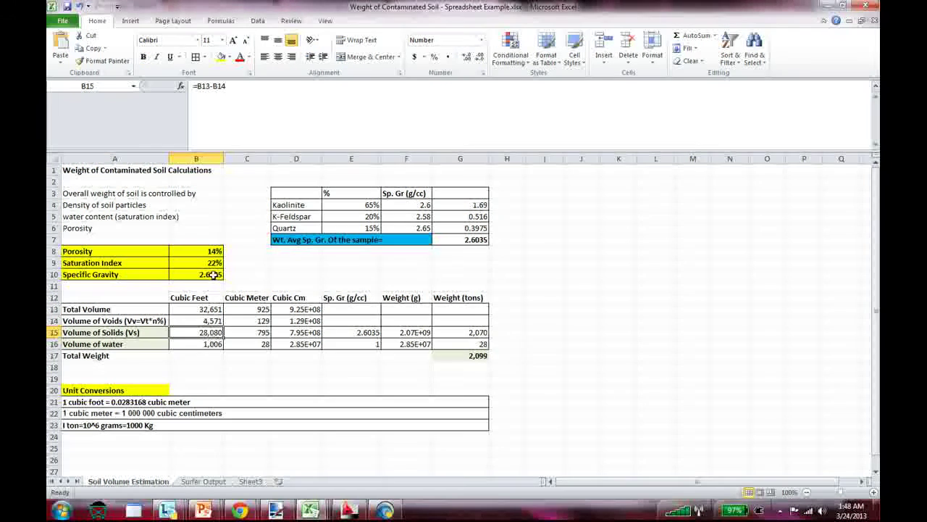
{"action": "left_click", "coordinate": [298, 332]}
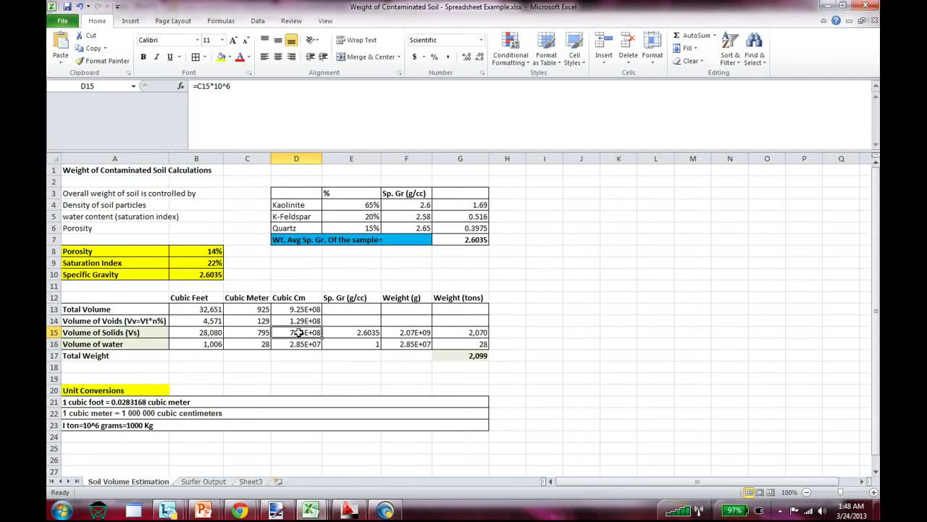
{"action": "left_click", "coordinate": [364, 333]}
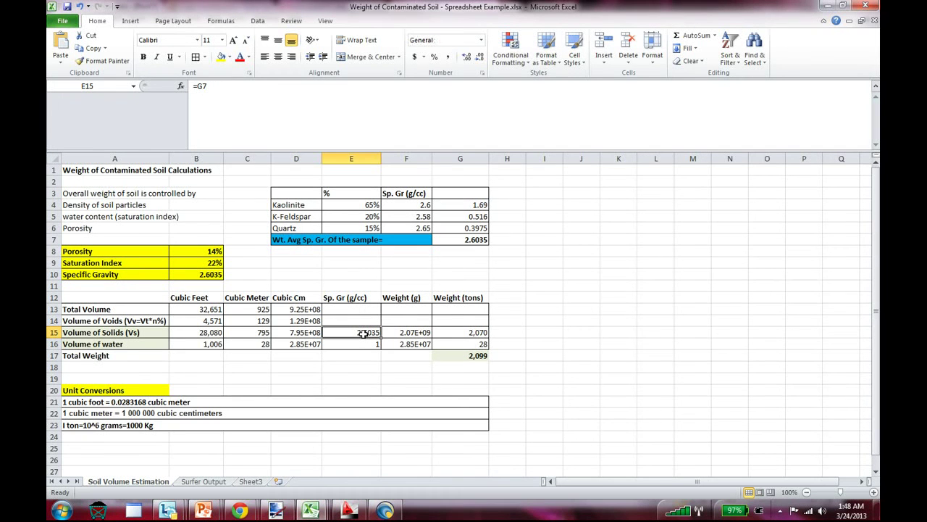
{"action": "left_click", "coordinate": [418, 332]}
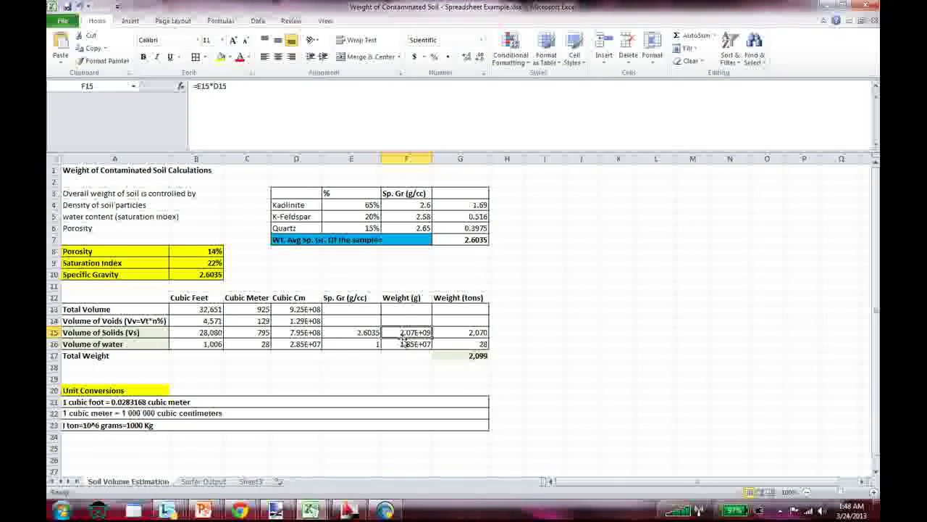
{"action": "left_click", "coordinate": [471, 331]}
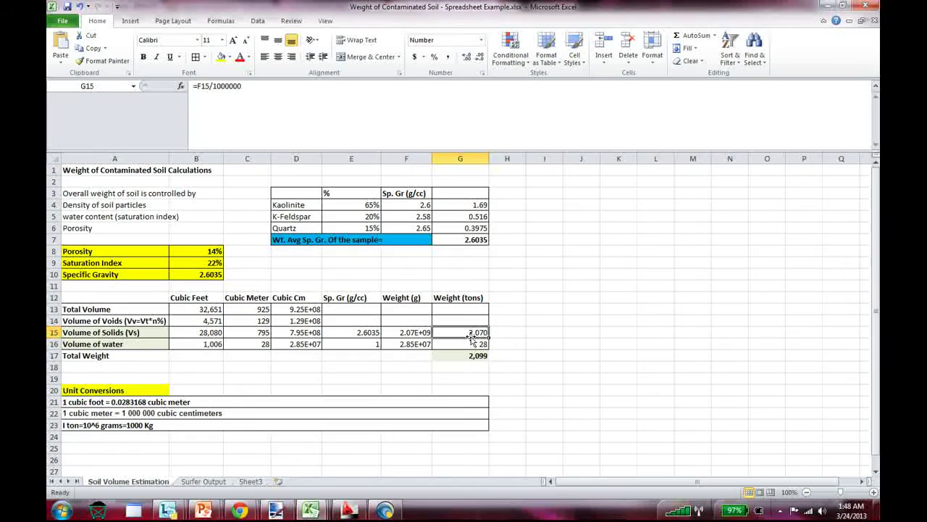
{"action": "left_click", "coordinate": [156, 343]}
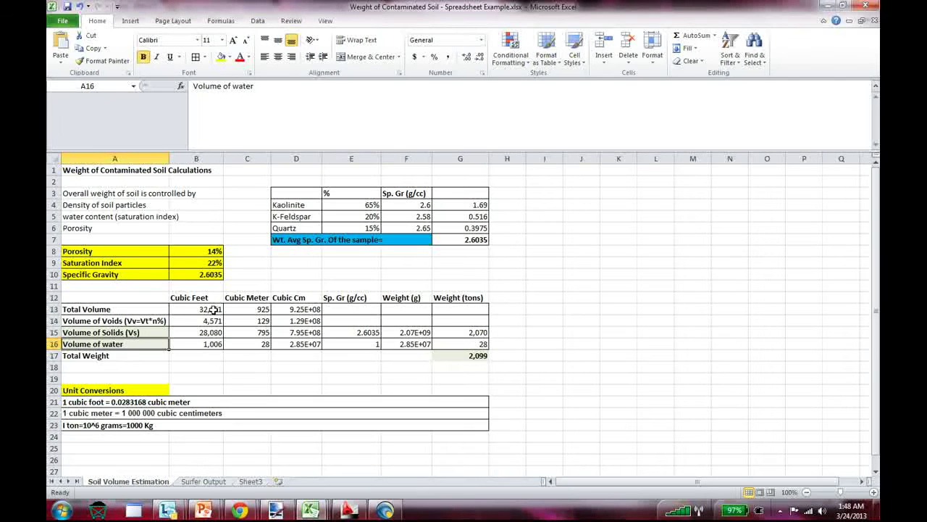
{"action": "left_click", "coordinate": [210, 319]}
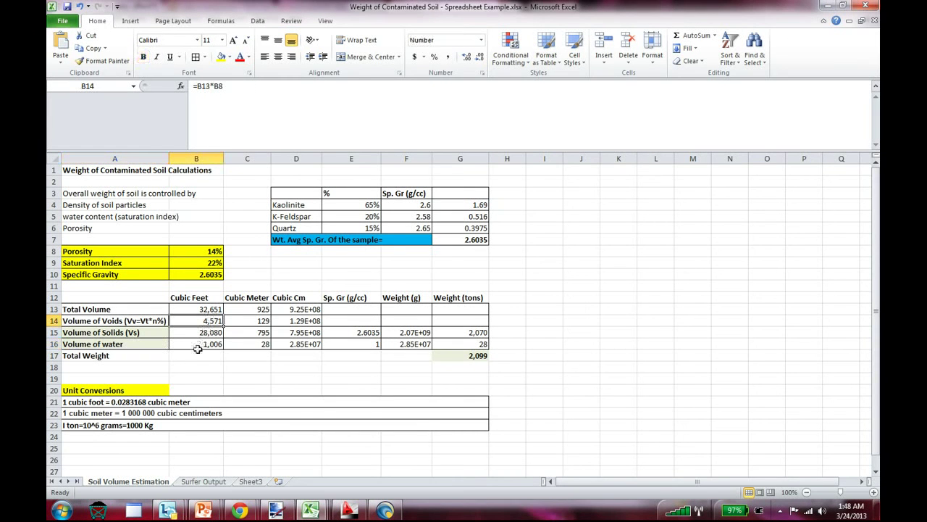
{"action": "left_click", "coordinate": [211, 263]}
{"action": "left_click", "coordinate": [209, 321]}
{"action": "left_click", "coordinate": [204, 345]}
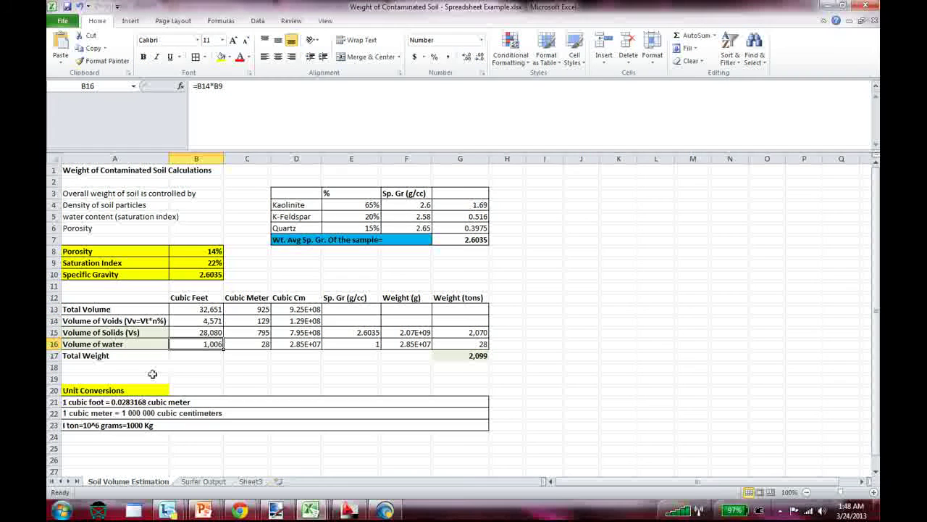
{"action": "left_click", "coordinate": [210, 86]}
{"action": "key", "text": "Return"}
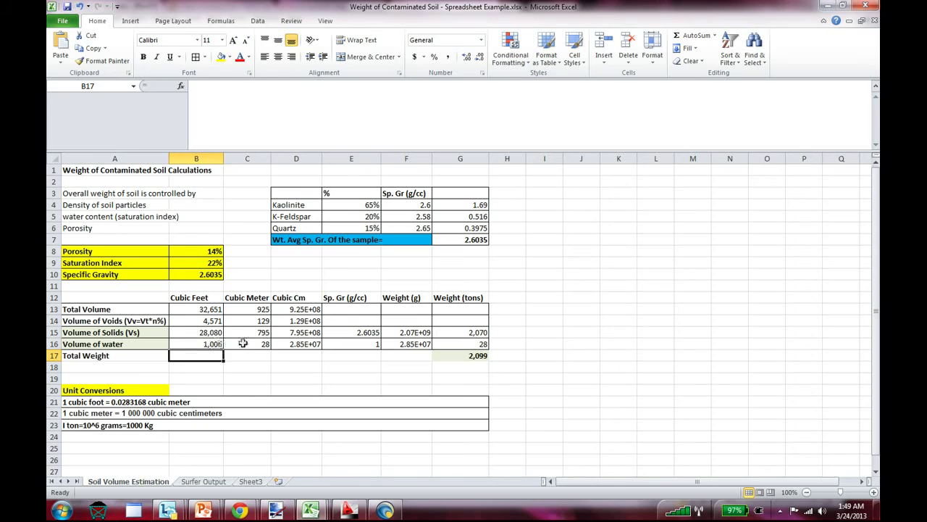
{"action": "left_click", "coordinate": [248, 345]}
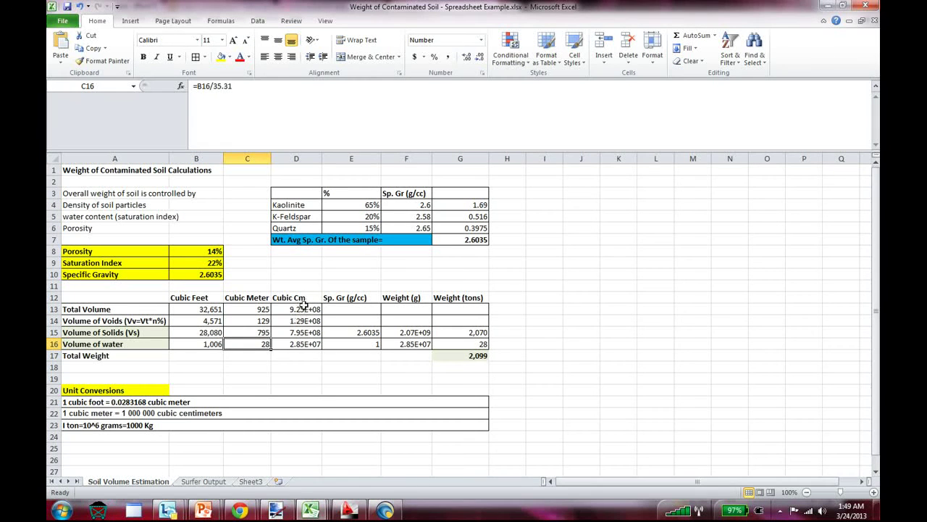
{"action": "left_click", "coordinate": [300, 334]}
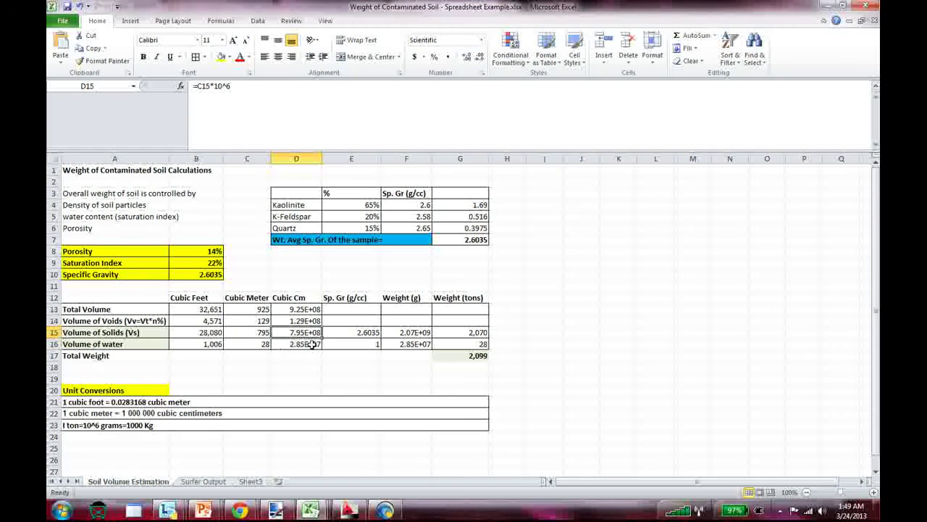
{"action": "left_click", "coordinate": [310, 343]}
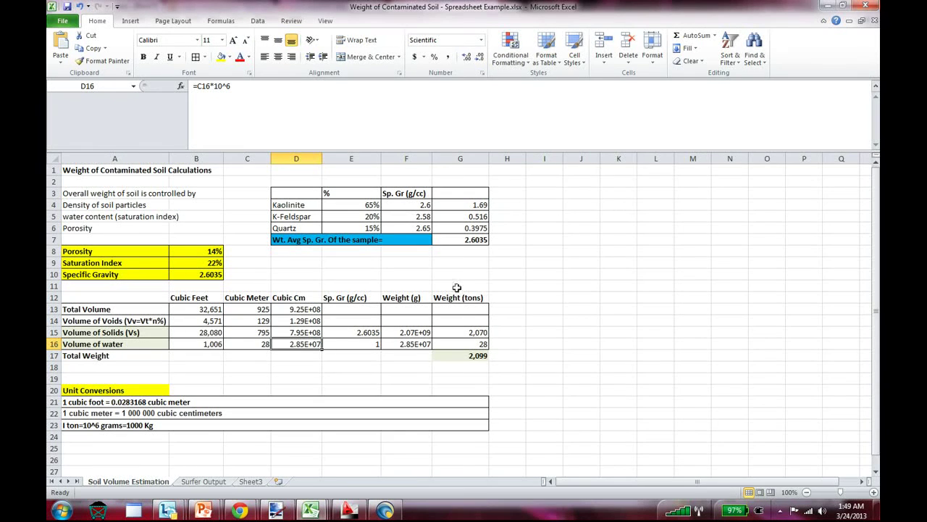
{"action": "left_click", "coordinate": [468, 343]}
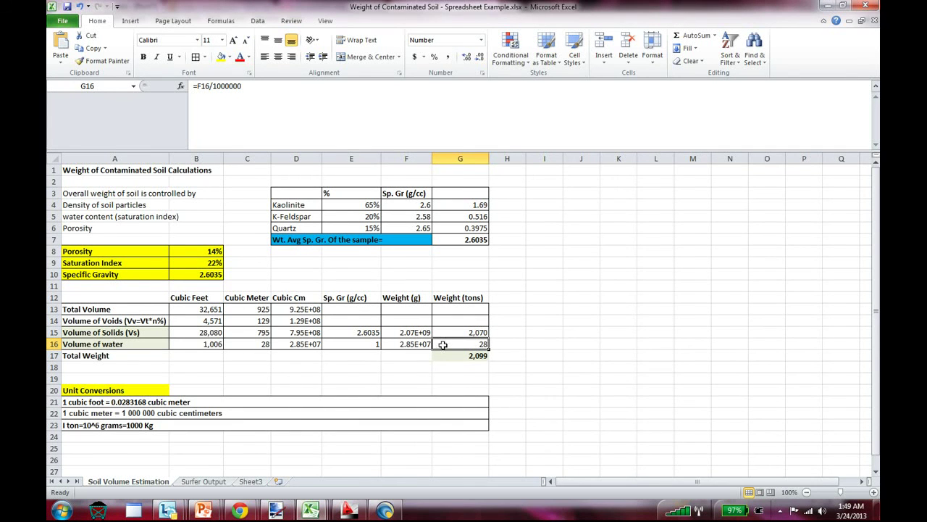
{"action": "left_click", "coordinate": [452, 332]}
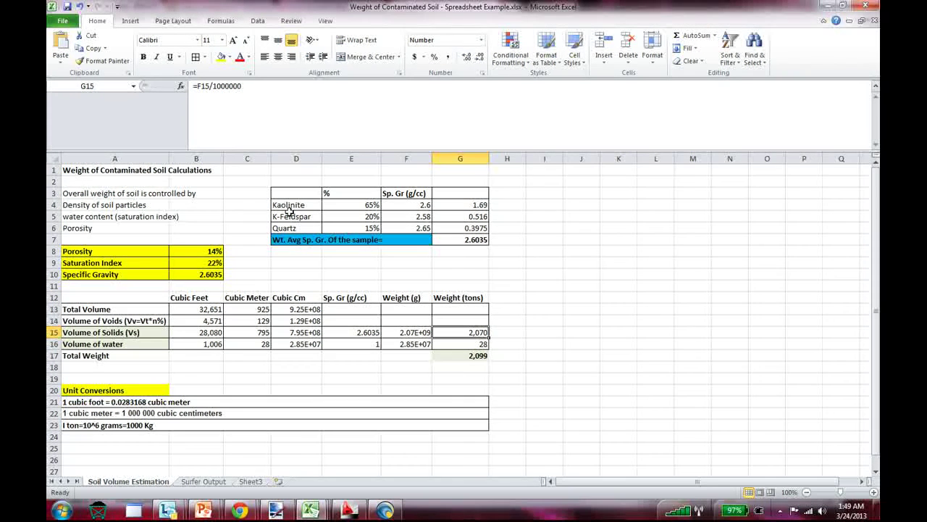
{"action": "left_click", "coordinate": [360, 206]}
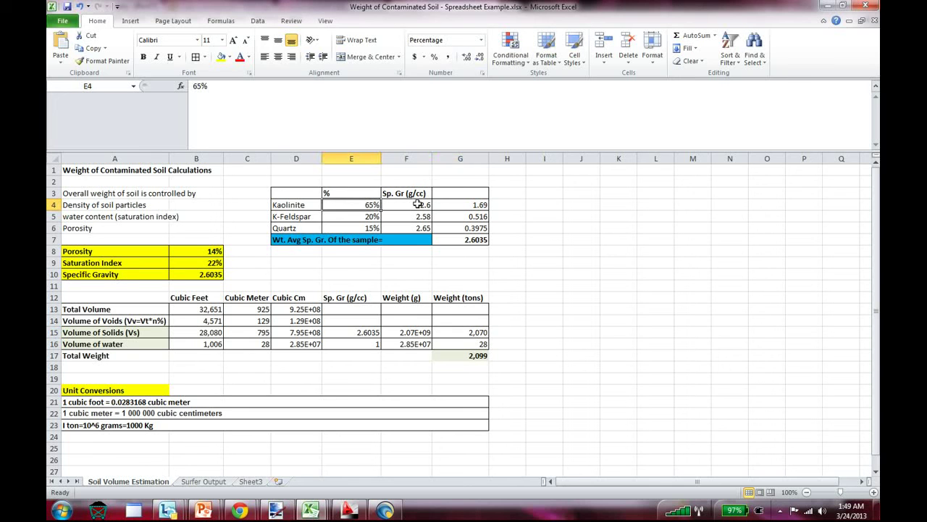
{"action": "left_click", "coordinate": [411, 204]}
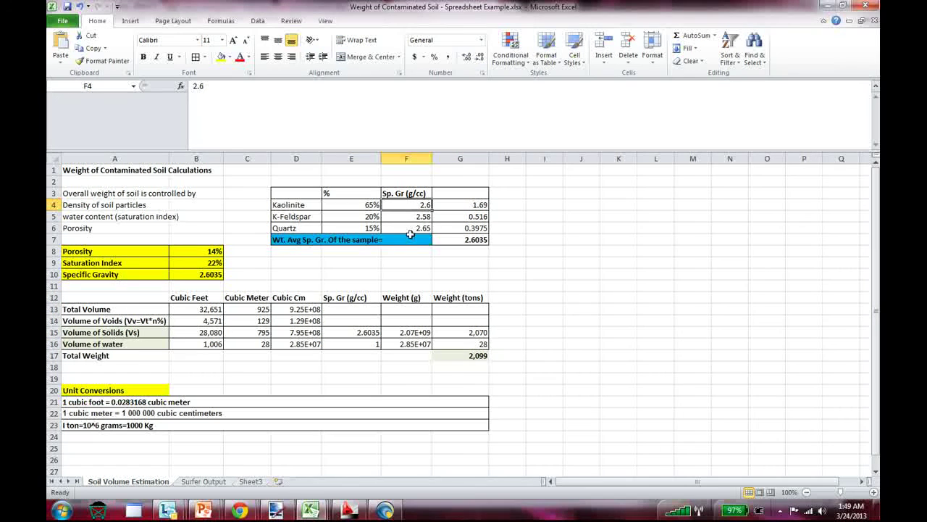
{"action": "left_click", "coordinate": [361, 216]}
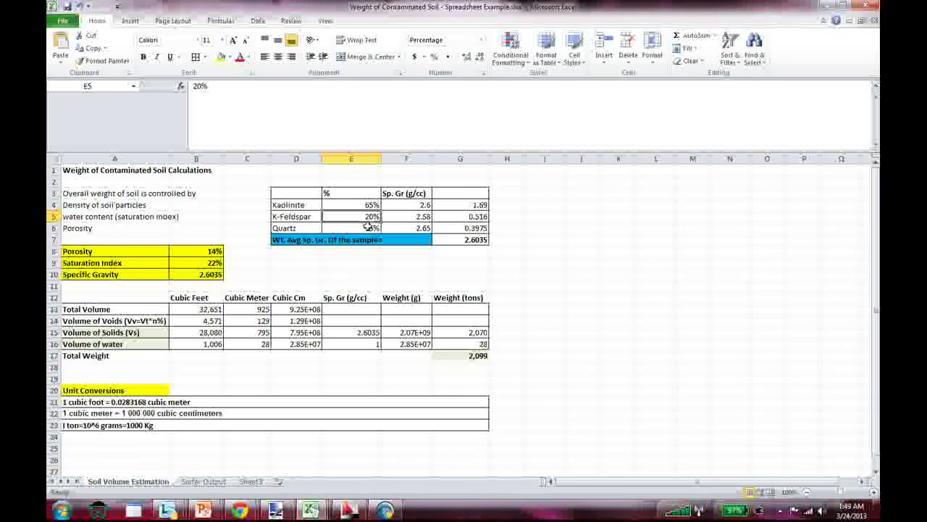
{"action": "left_click", "coordinate": [406, 217]}
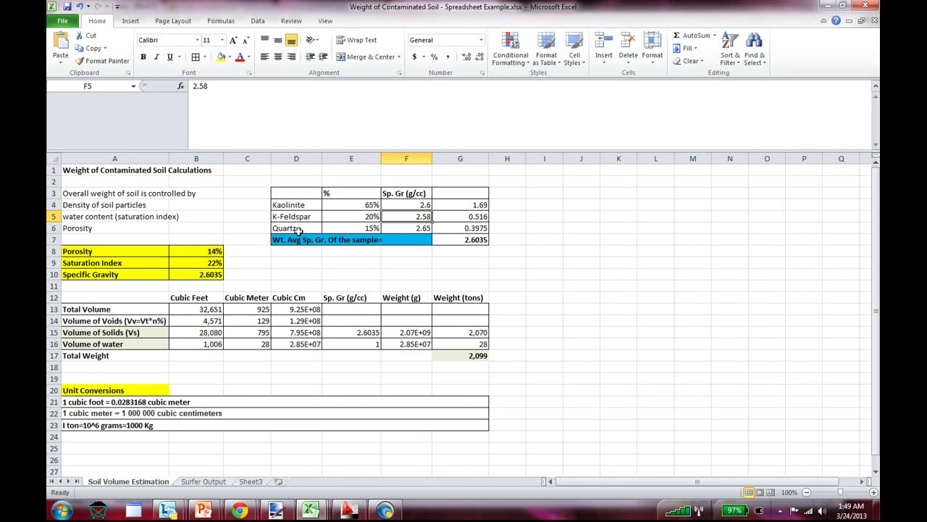
{"action": "left_click", "coordinate": [412, 228]}
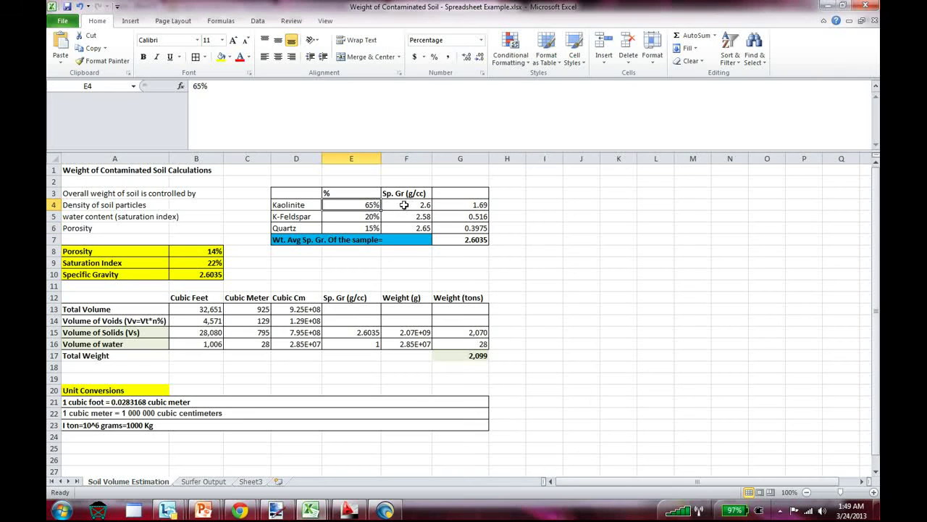
{"action": "left_click", "coordinate": [405, 205]}
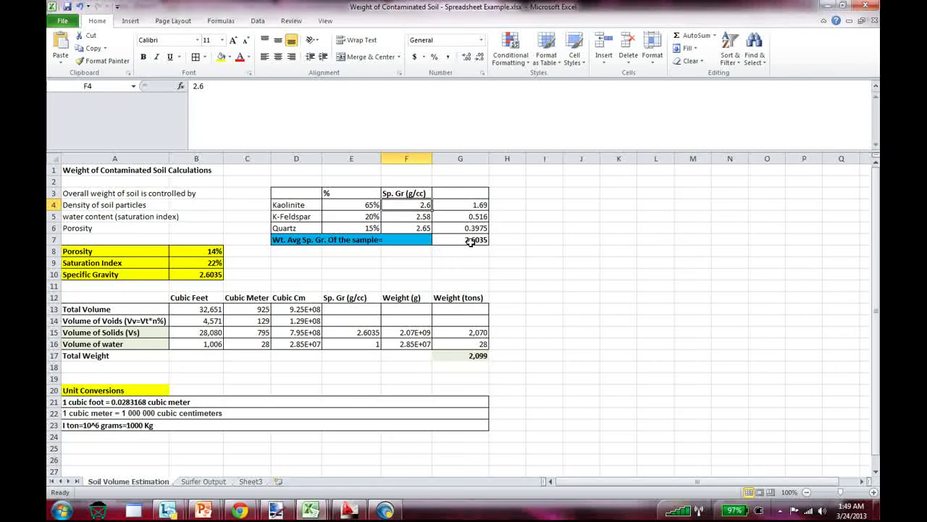
{"action": "left_click", "coordinate": [481, 215]}
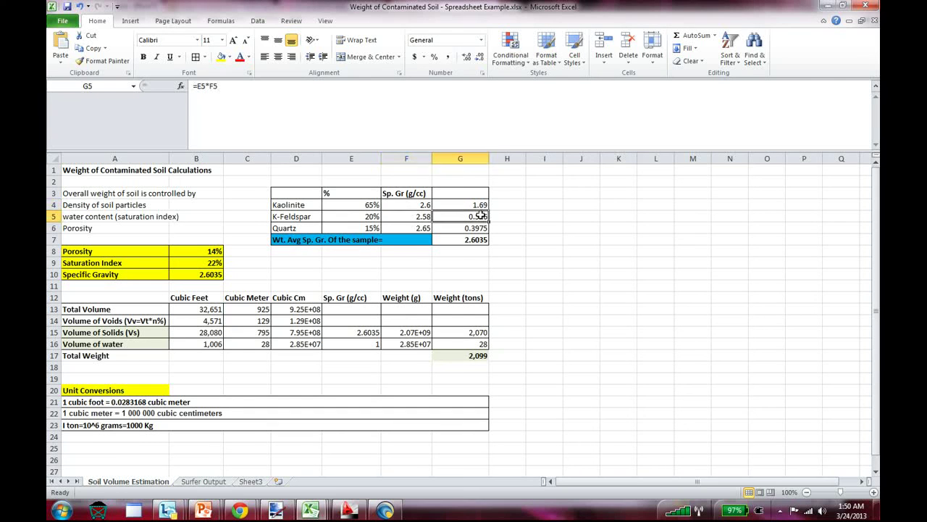
{"action": "left_click", "coordinate": [474, 229]}
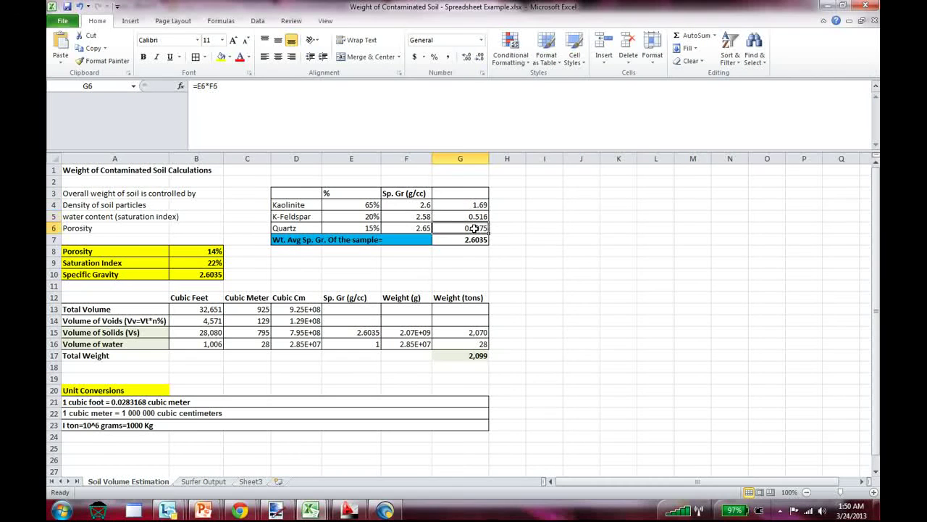
{"action": "left_click_drag", "start_coordinate": [486, 204], "coordinate": [481, 229]}
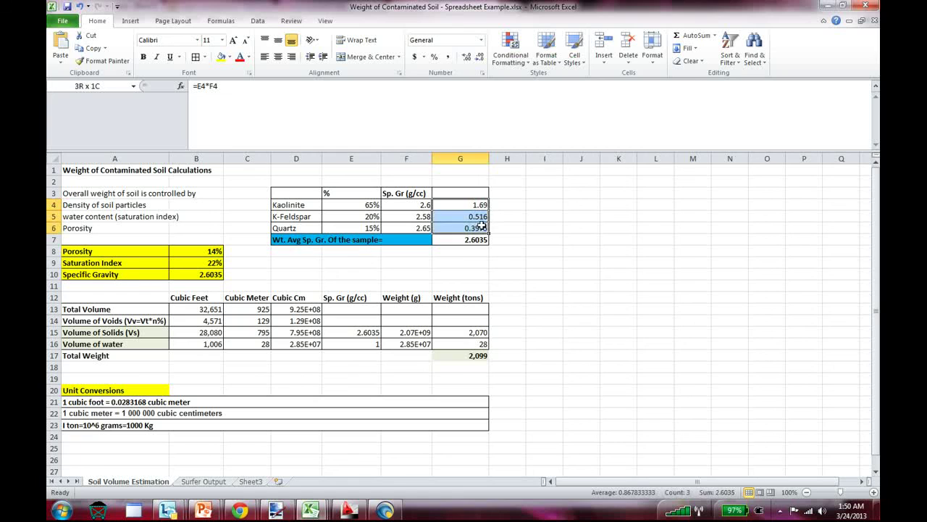
{"action": "left_click", "coordinate": [481, 239]}
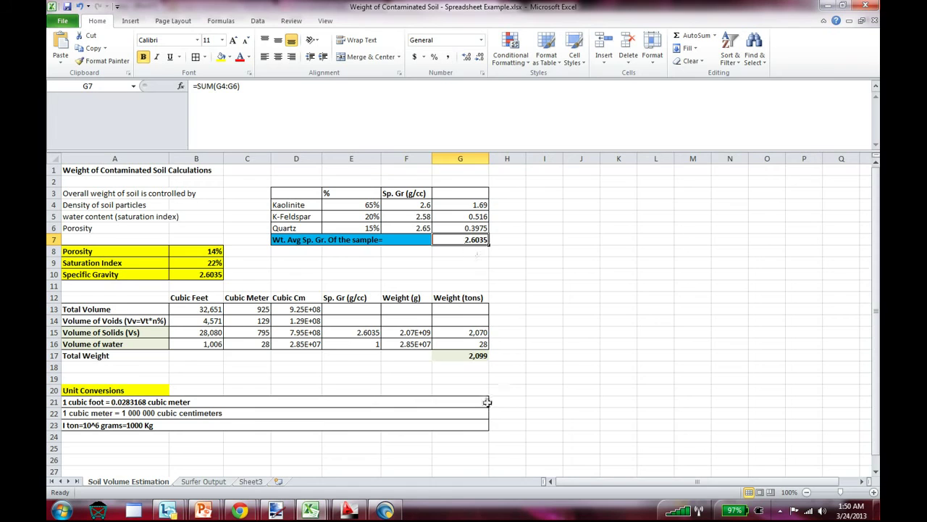
{"action": "left_click", "coordinate": [466, 355]}
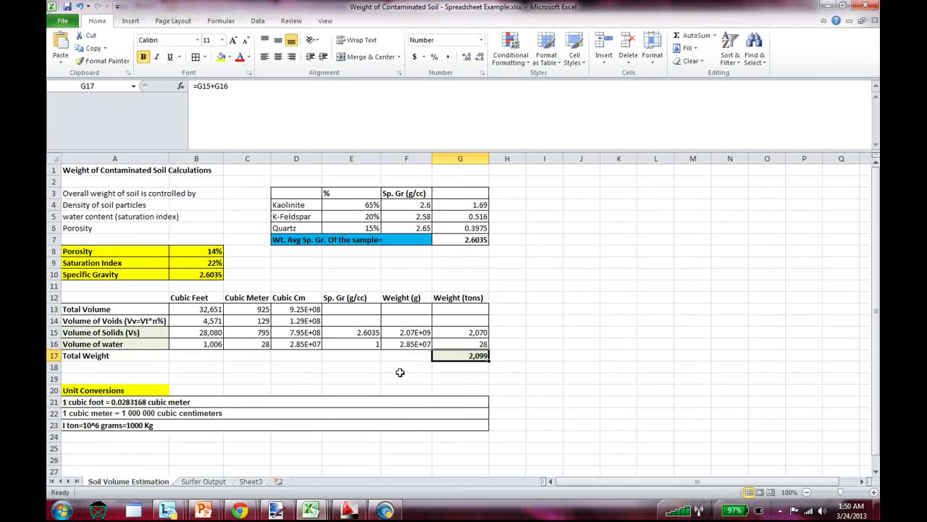
- Show the Surfer Output sheet and check the X spacing of 5 in cell B14
{"action": "left_click", "coordinate": [202, 482]}
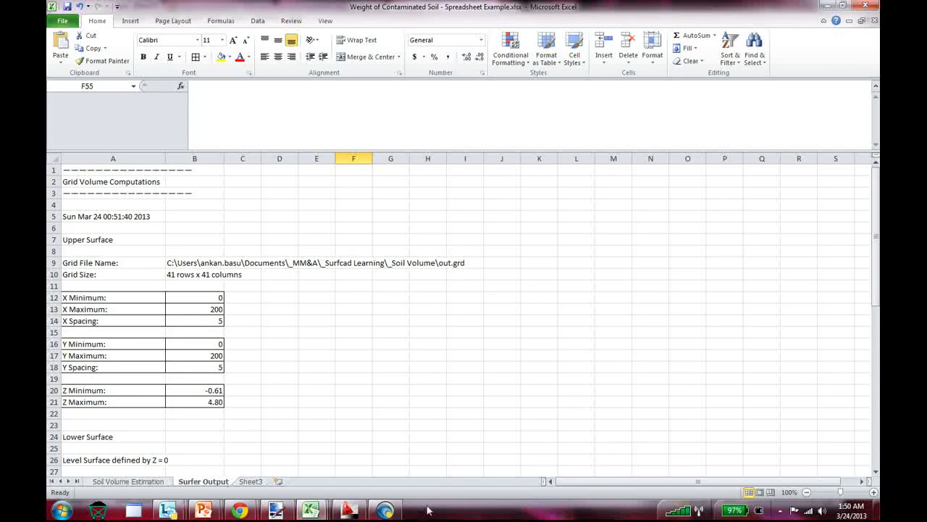
{"action": "mouse_move", "coordinate": [312, 511]}
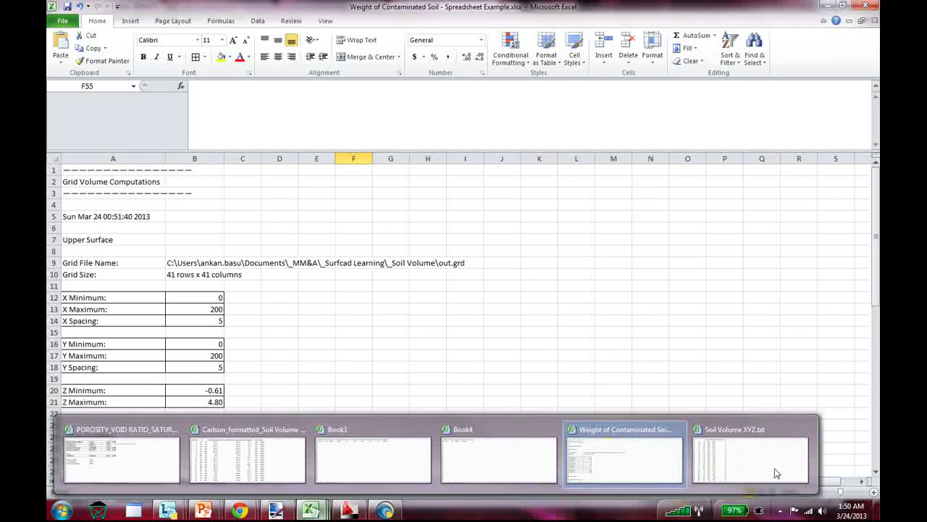
{"action": "left_click", "coordinate": [194, 320]}
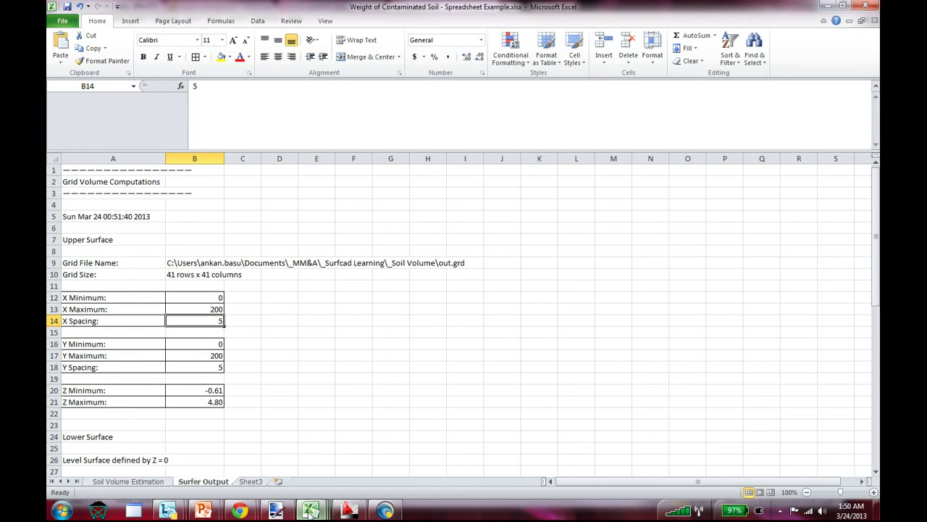
{"action": "mouse_move", "coordinate": [312, 511]}
{"action": "left_click", "coordinate": [780, 510]}
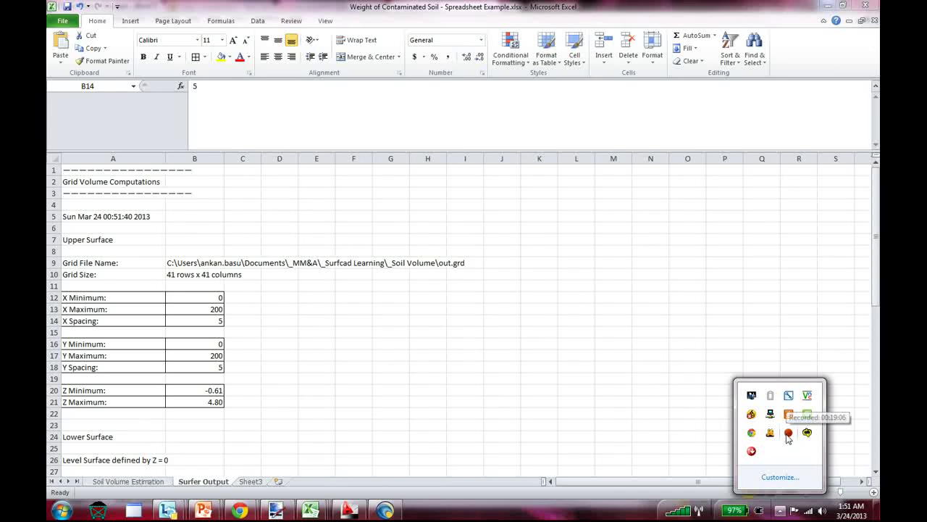
{"action": "right_click", "coordinate": [787, 435]}
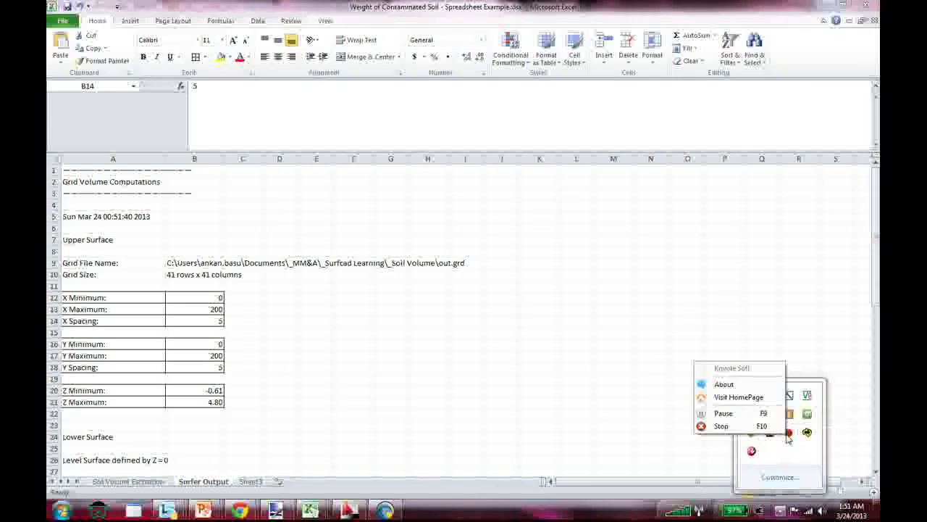